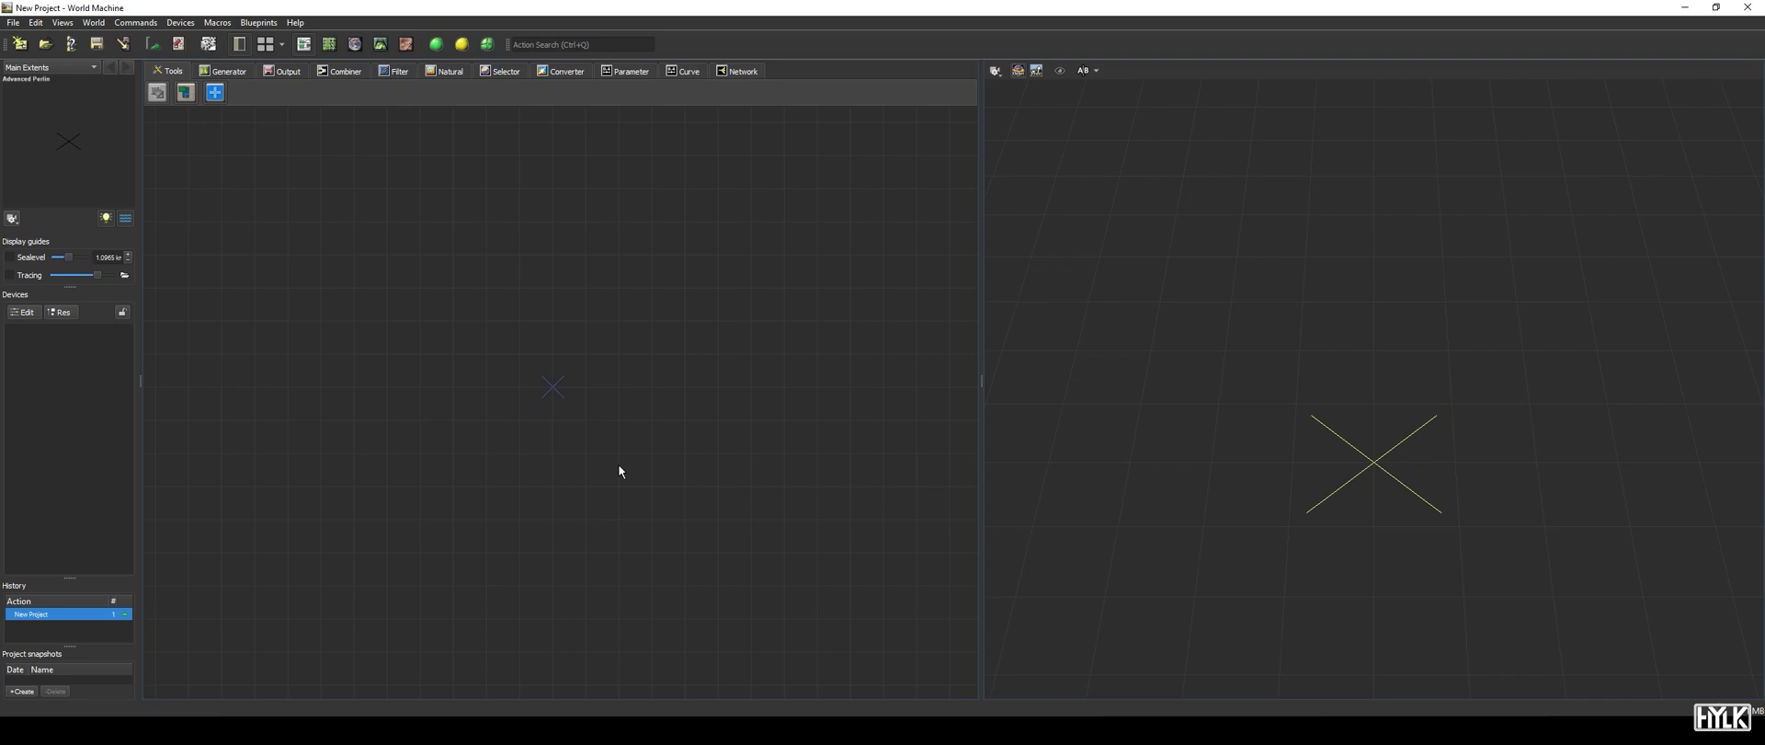
Drag a Chooser onto the canvas and place a Basic Noise generator to its left.
click(344, 83)
drag(164, 97, 644, 234)
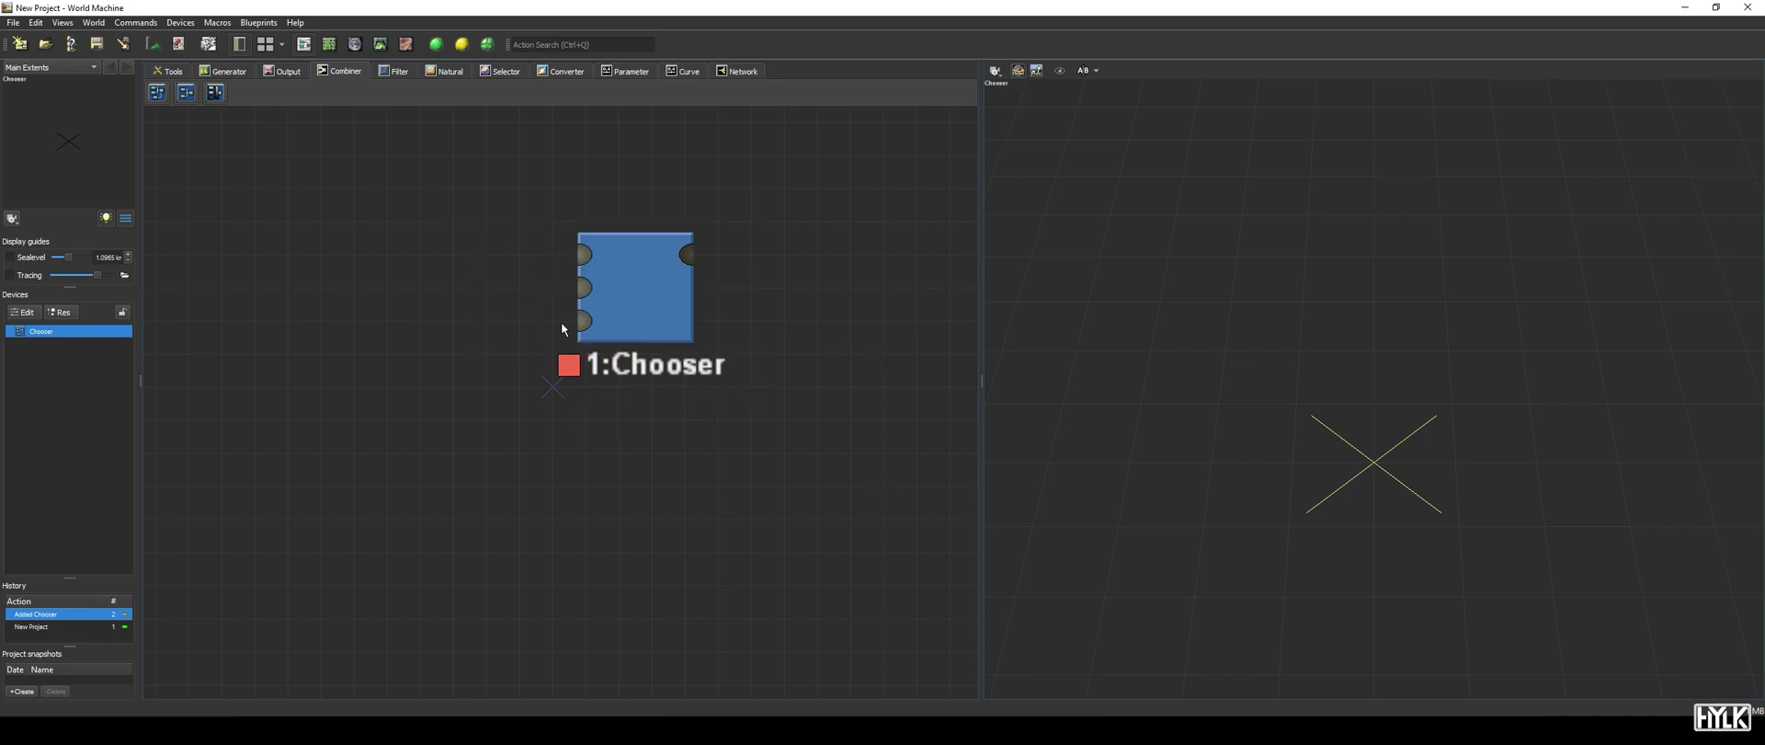
key(space)
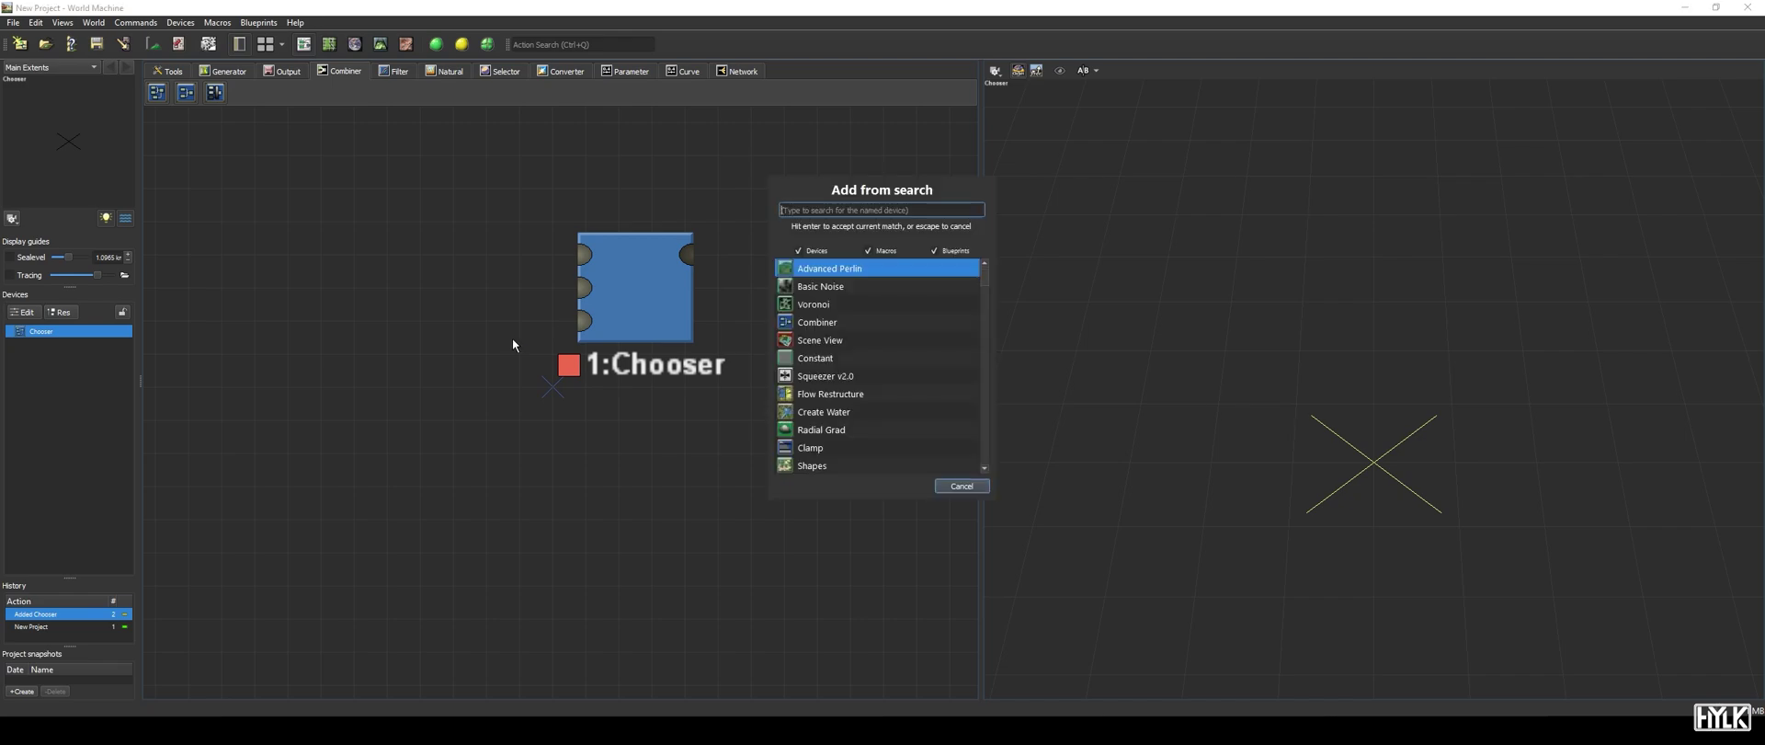
key(Return)
click(405, 241)
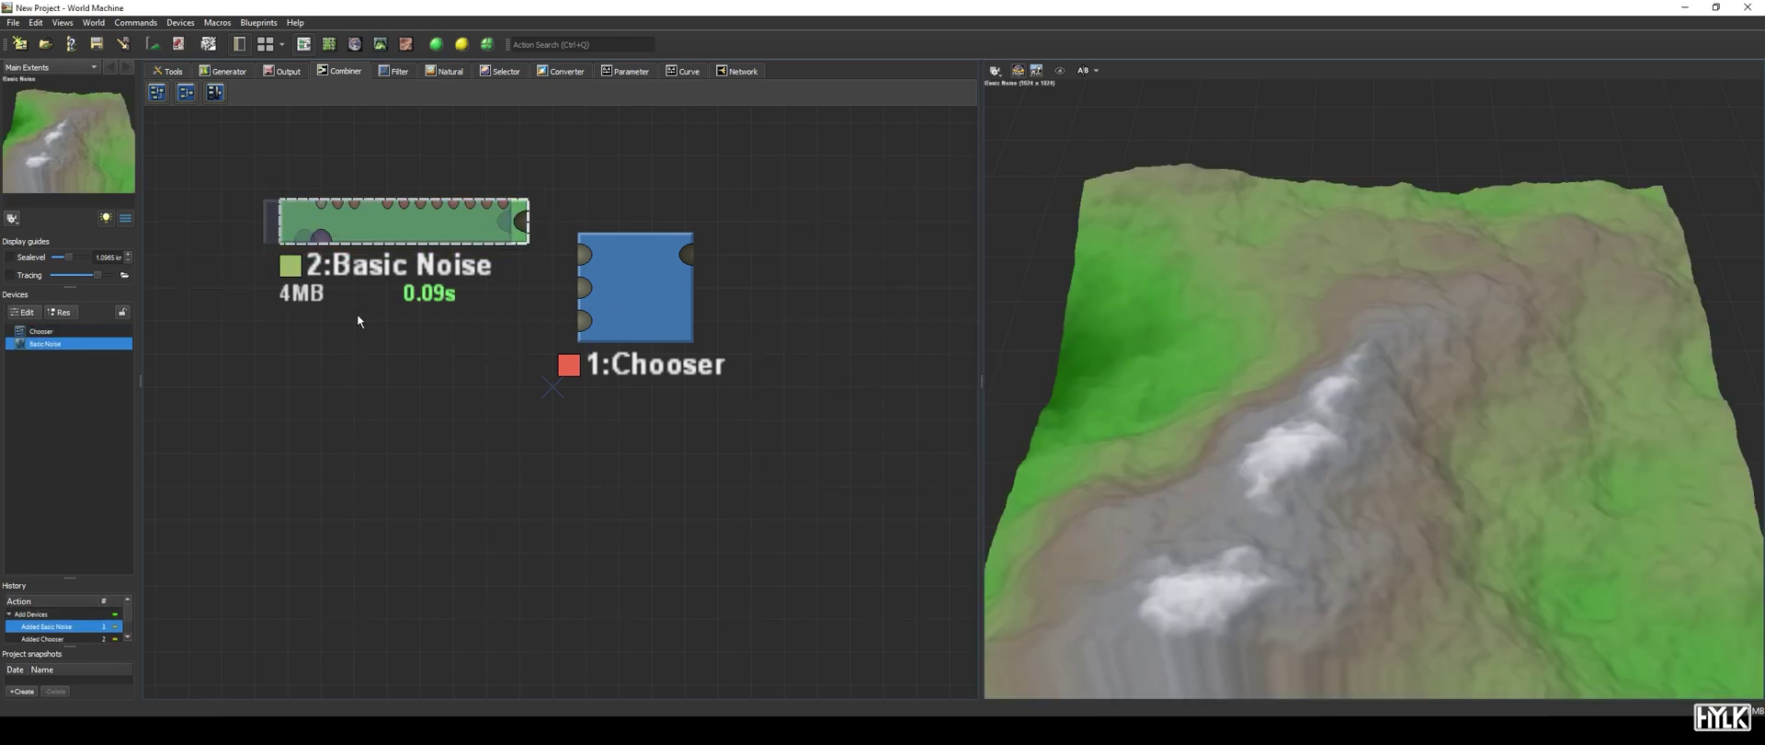
Search for and place Voronoi and Gradient generators stacked below Basic Noise.
key(space)
text(voro)
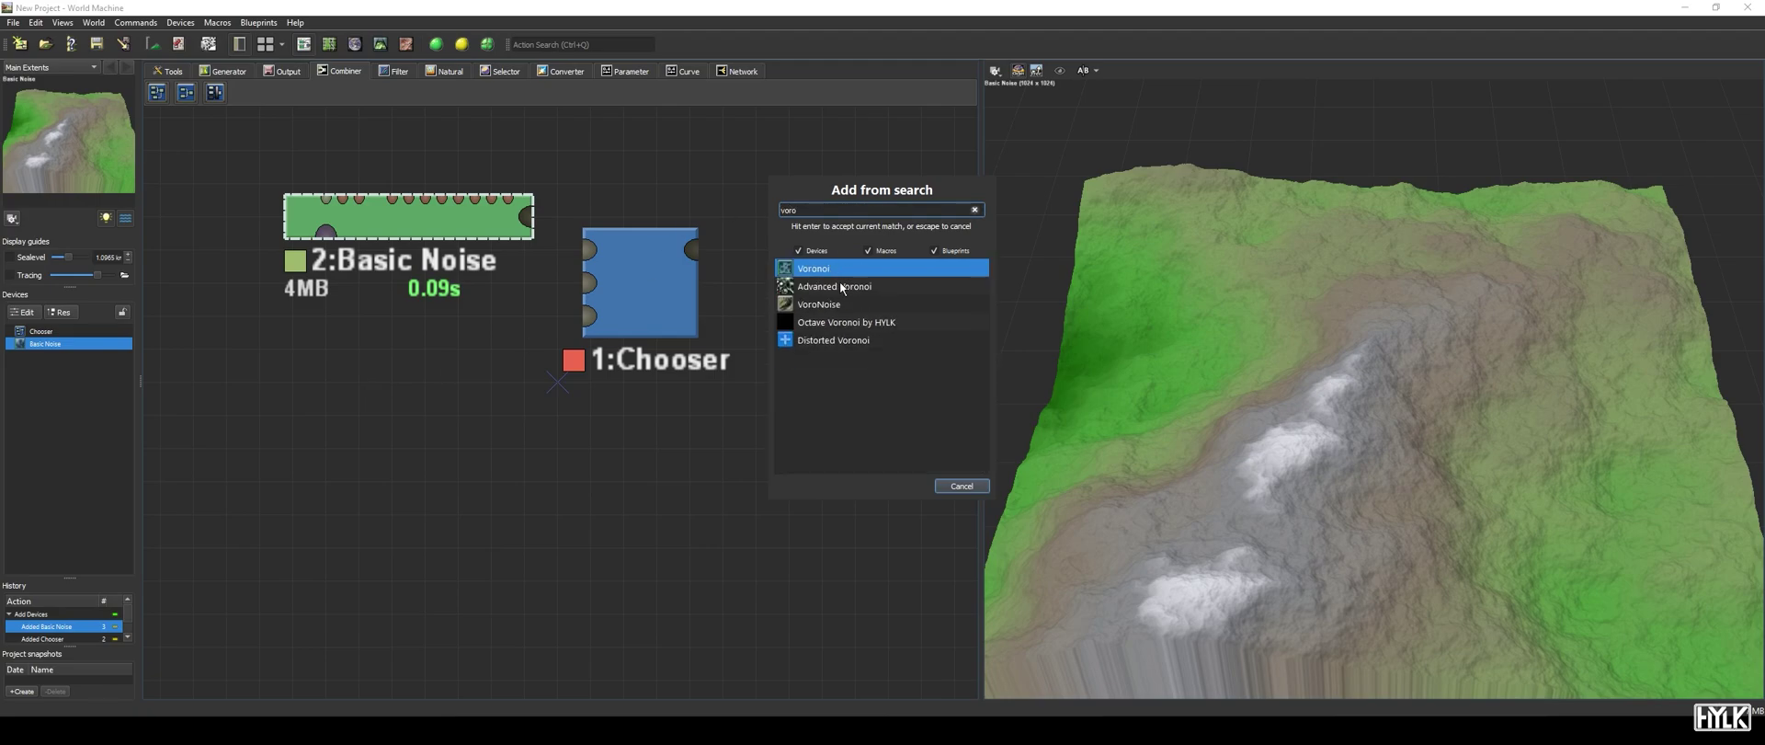
key(Return)
click(363, 345)
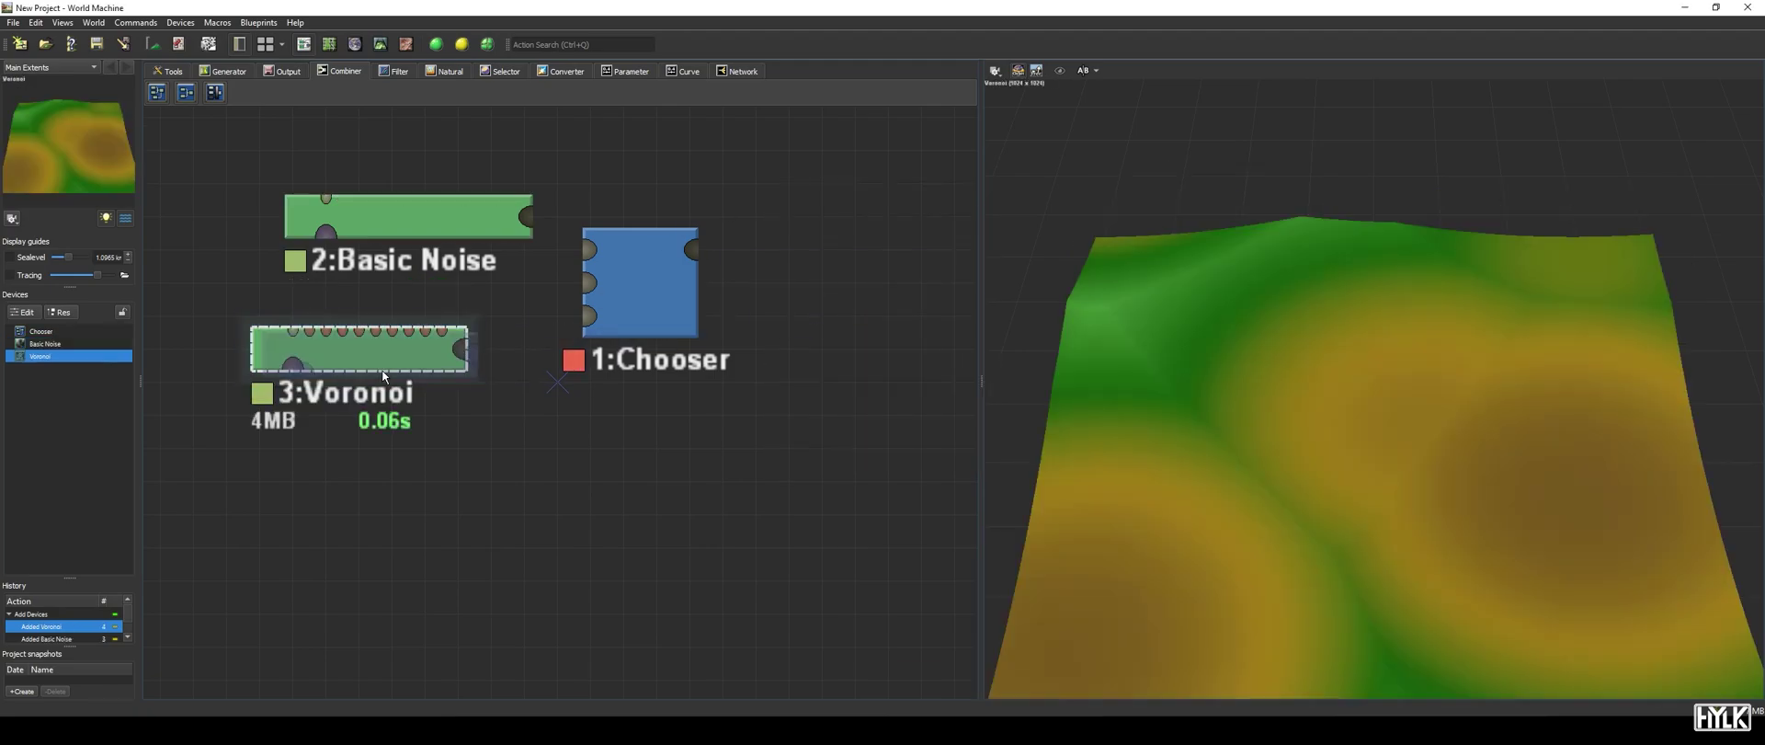
key(space)
text(gra)
key(Return)
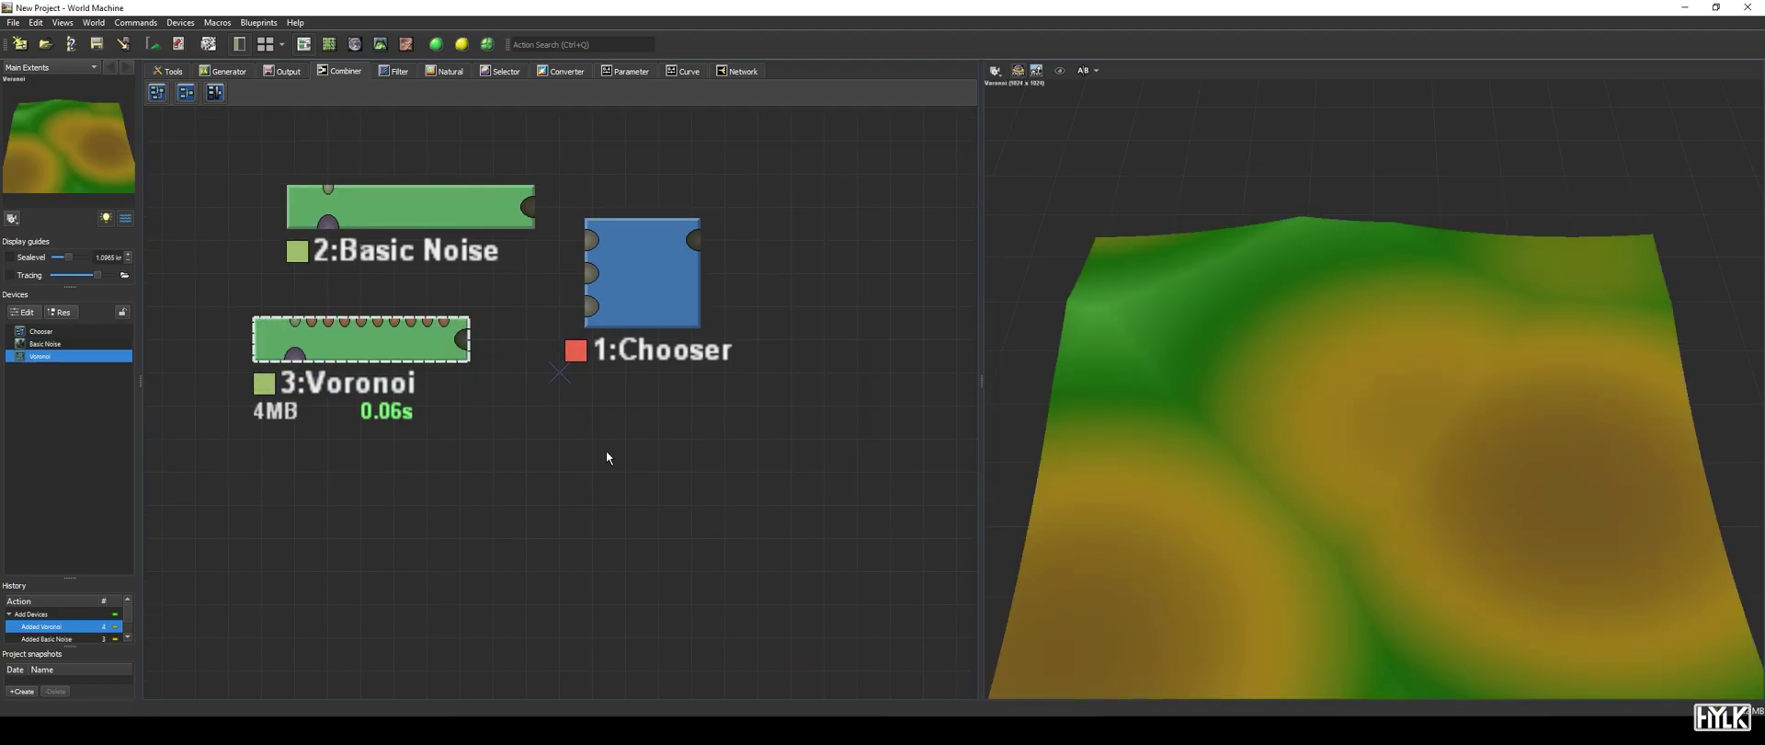
click(410, 467)
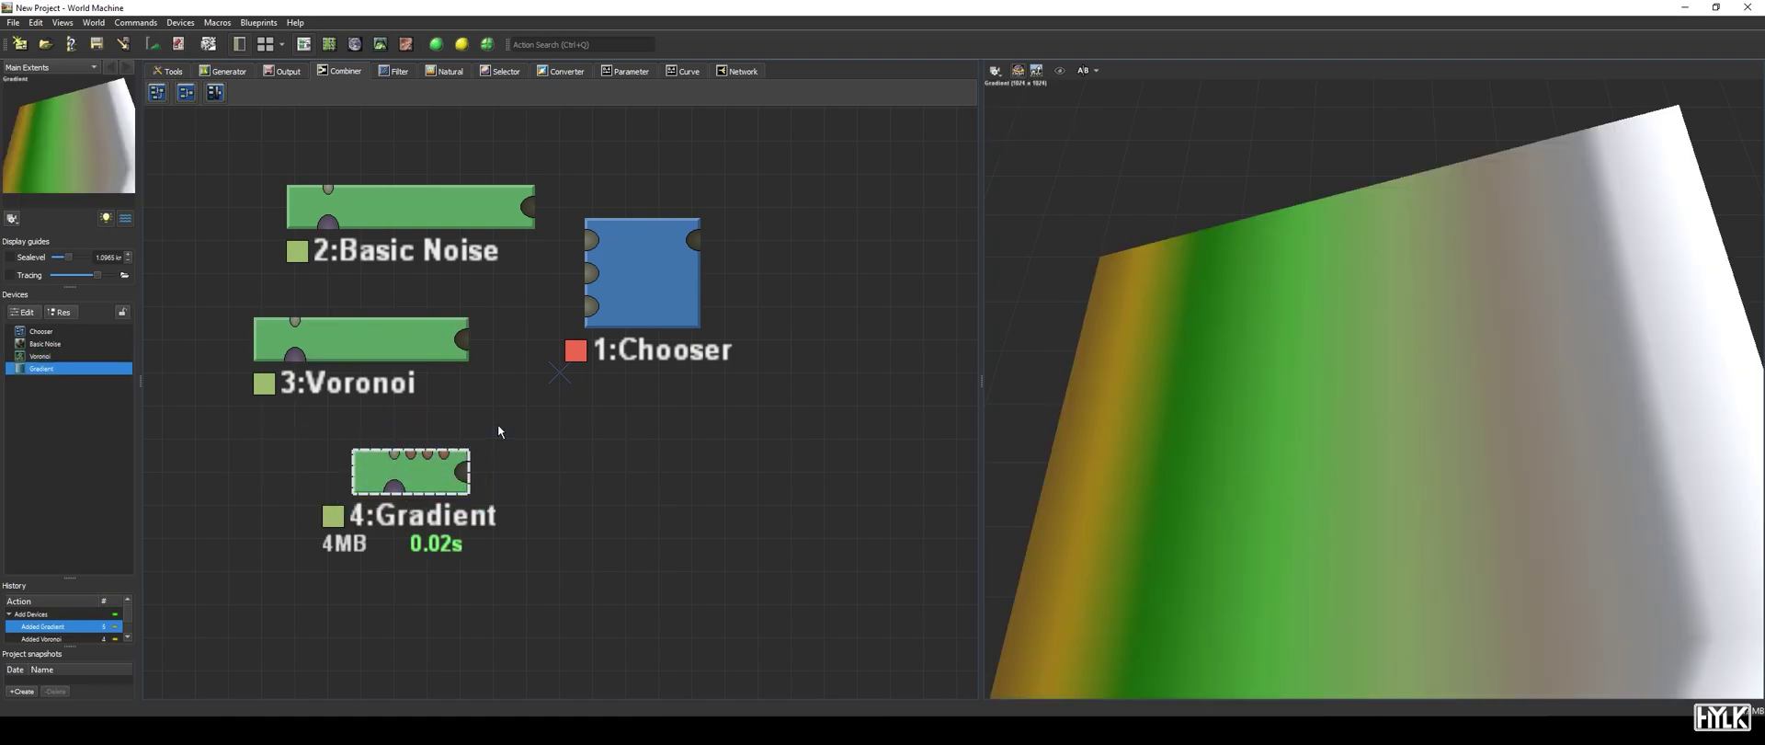
Wire Basic Noise, Voronoi and Gradient outputs into Chooser inputs A, B and C.
drag(538, 237, 591, 258)
drag(467, 360, 591, 293)
drag(466, 499, 591, 324)
Set Basic Noise's vertical scale to Specify Range and raise its Elevation Base.
double_click(492, 233)
click(824, 367)
click(827, 382)
drag(792, 382, 819, 382)
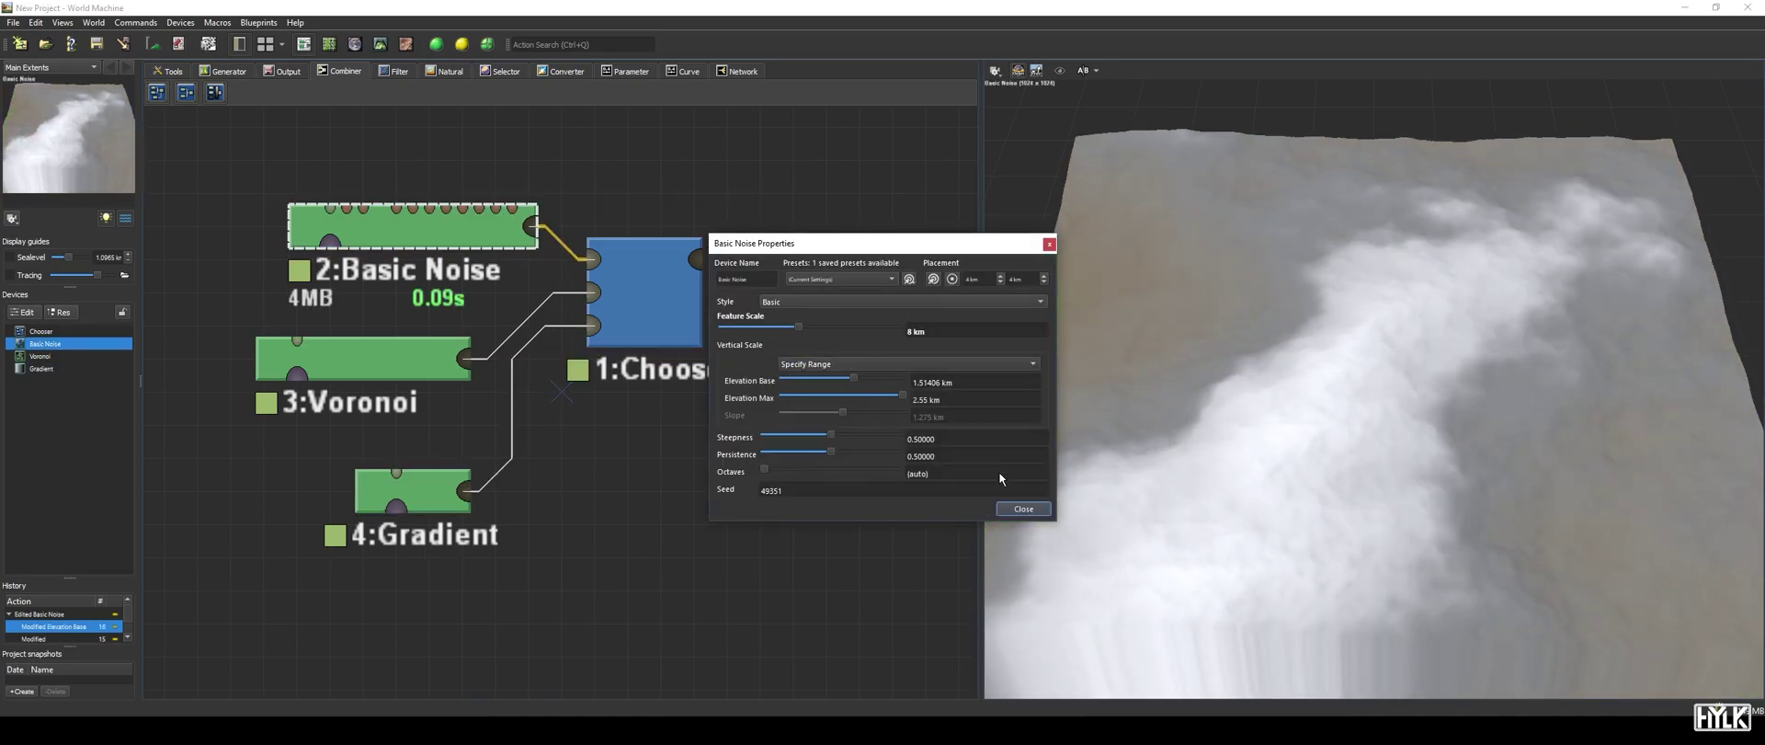
click(1020, 508)
Shrink Voronoi's feature scale to about 3.2 km and set its style to F2 - F1.
double_click(372, 359)
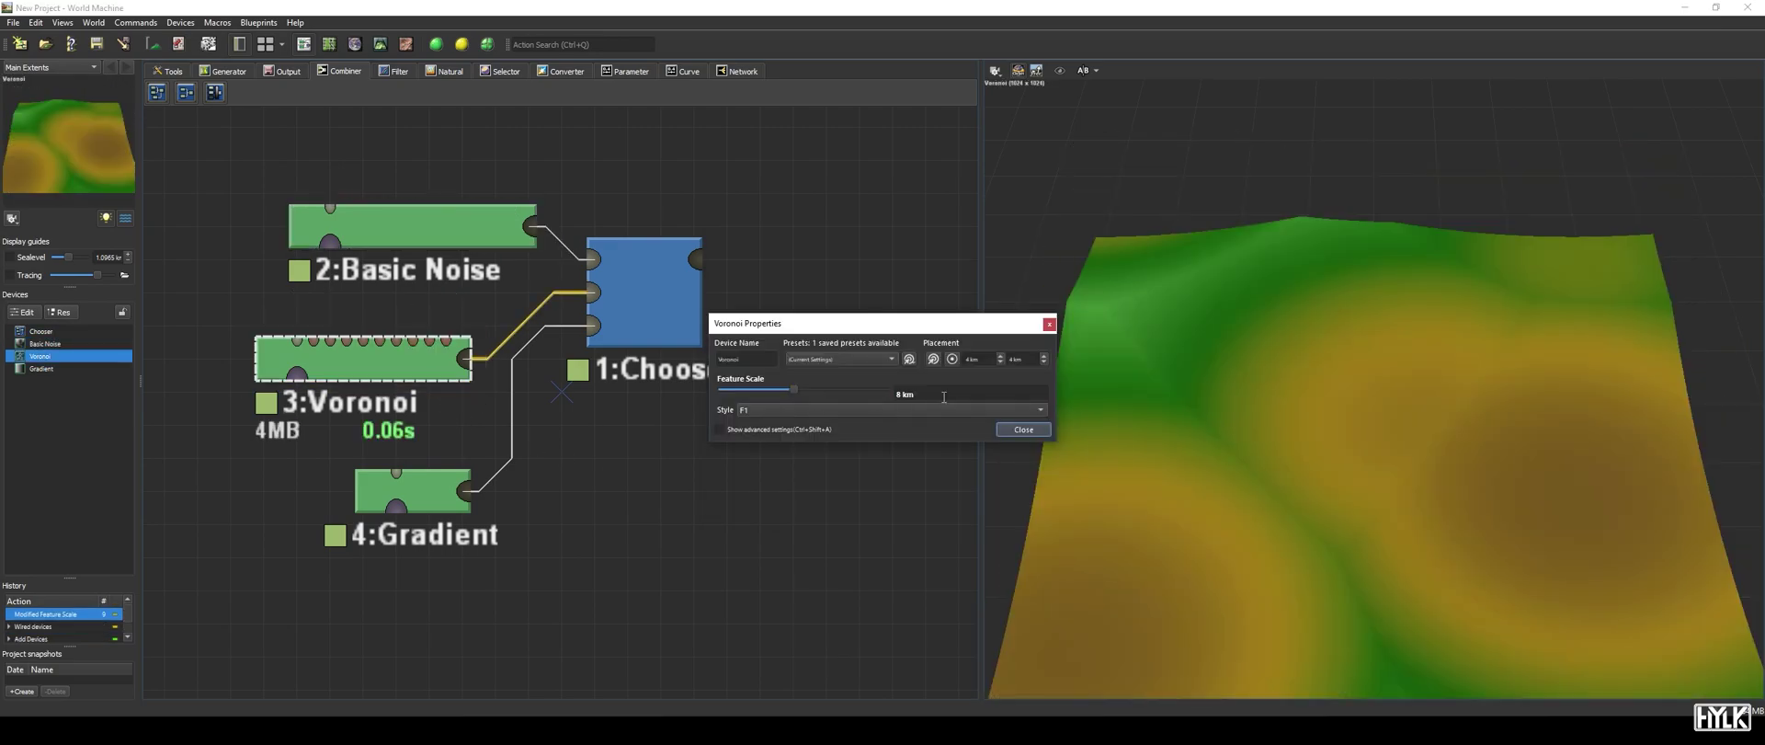
drag(803, 393, 788, 394)
click(791, 411)
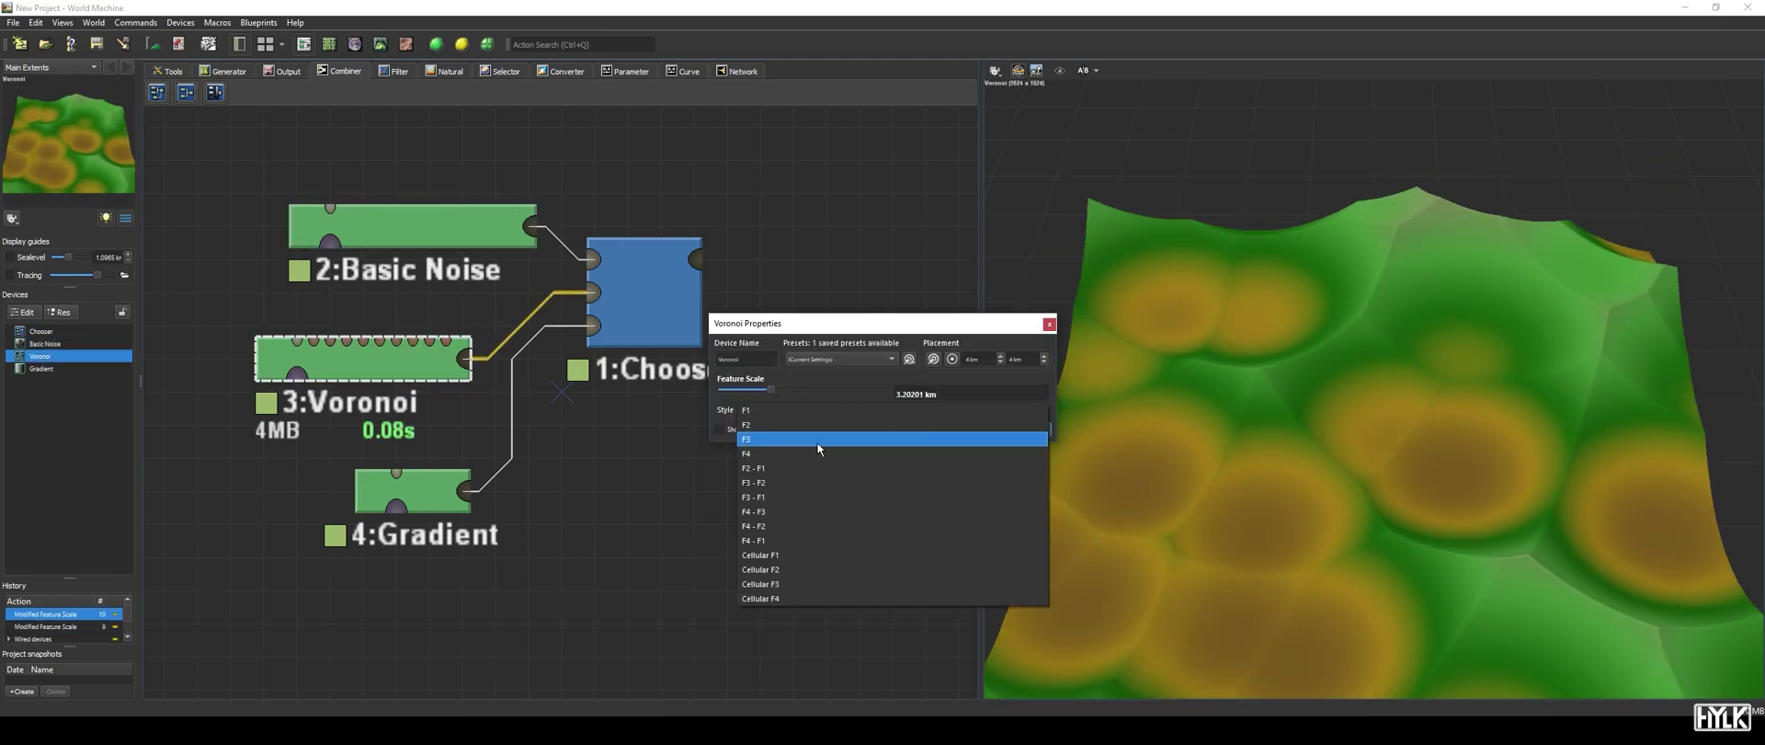
click(814, 469)
click(1021, 438)
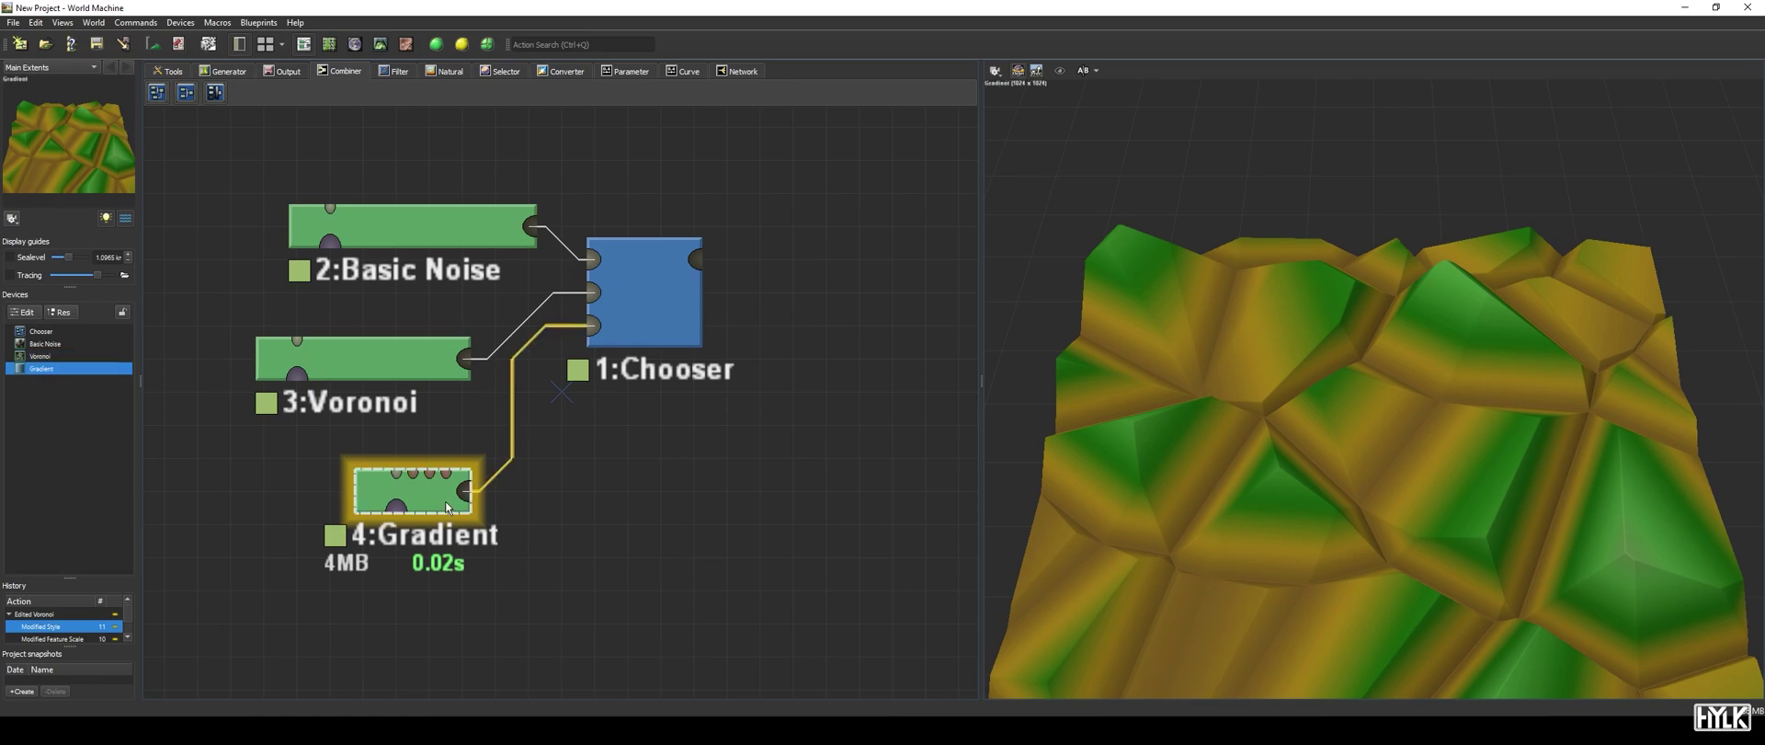
Make the Gradient much narrower by reducing its Width.
double_click(414, 489)
drag(820, 397, 792, 400)
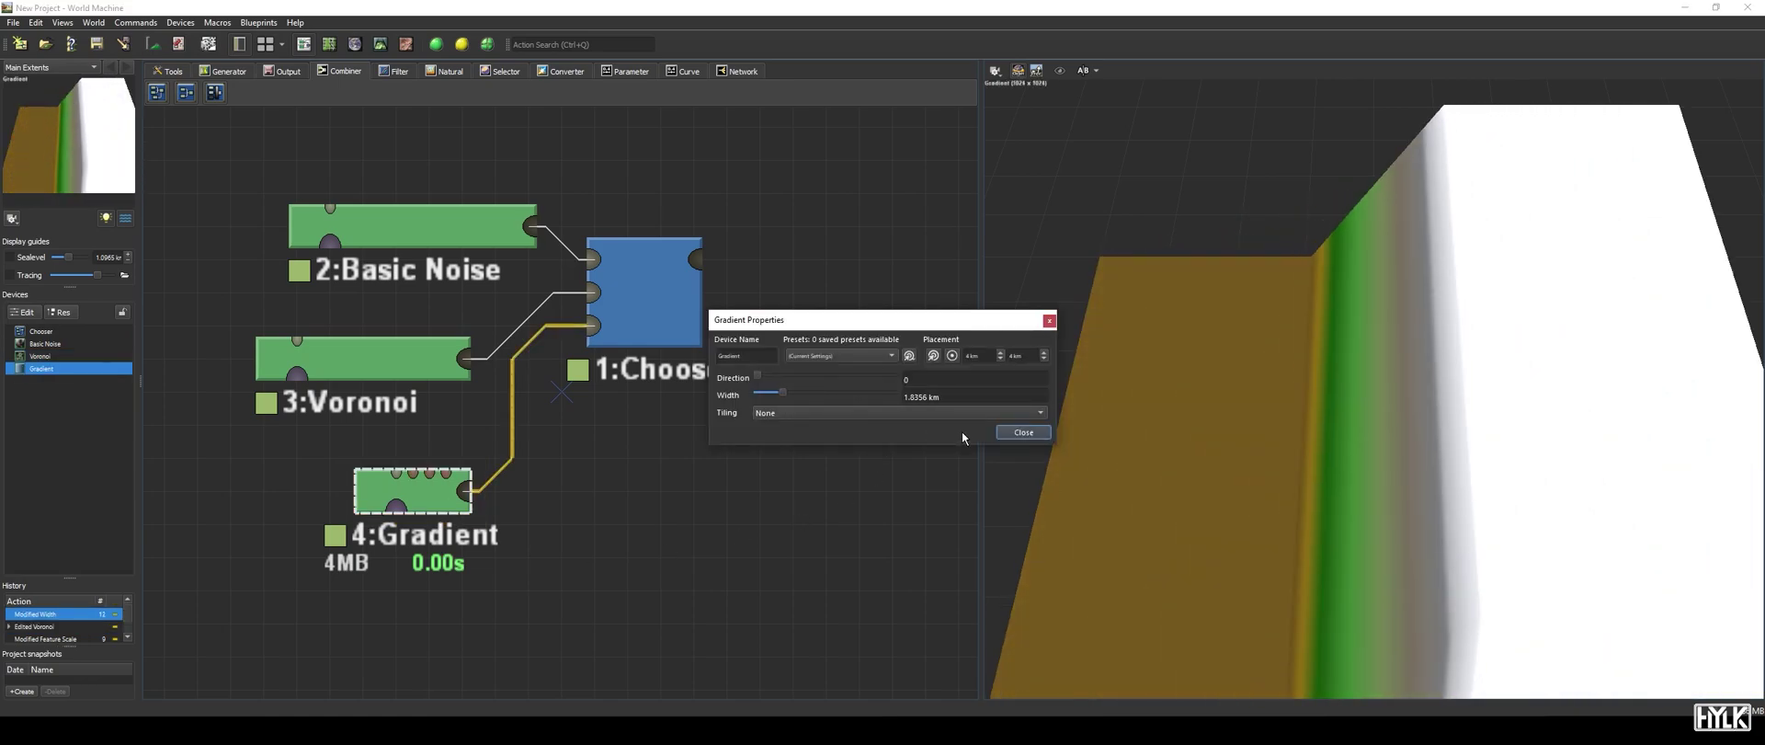
click(1024, 432)
click(719, 522)
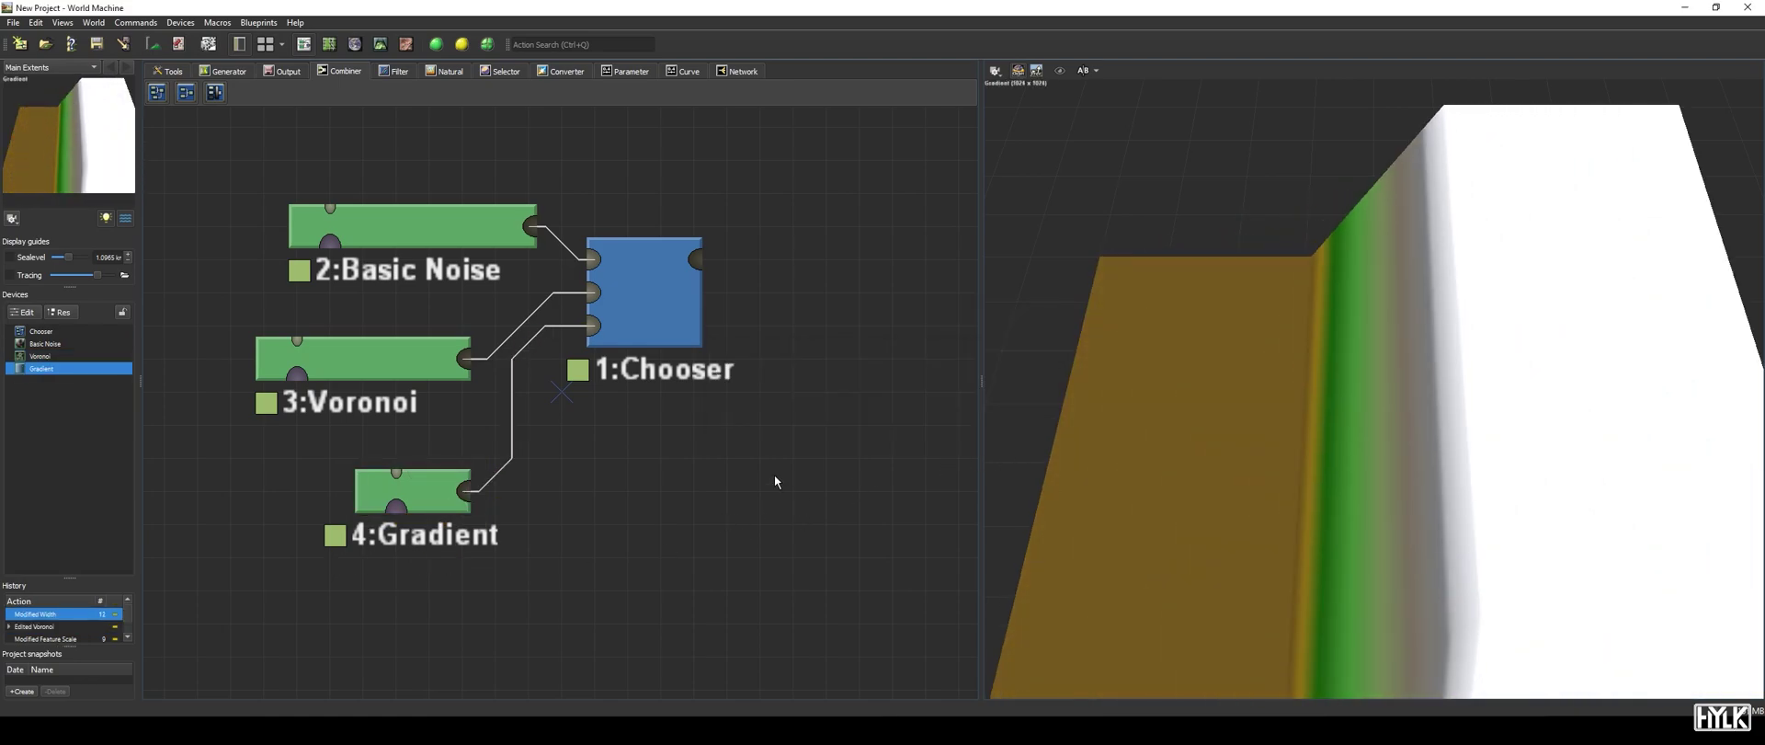
Preview the Chooser's combined terrain and open its properties, showing the Alpha Blend method.
click(653, 287)
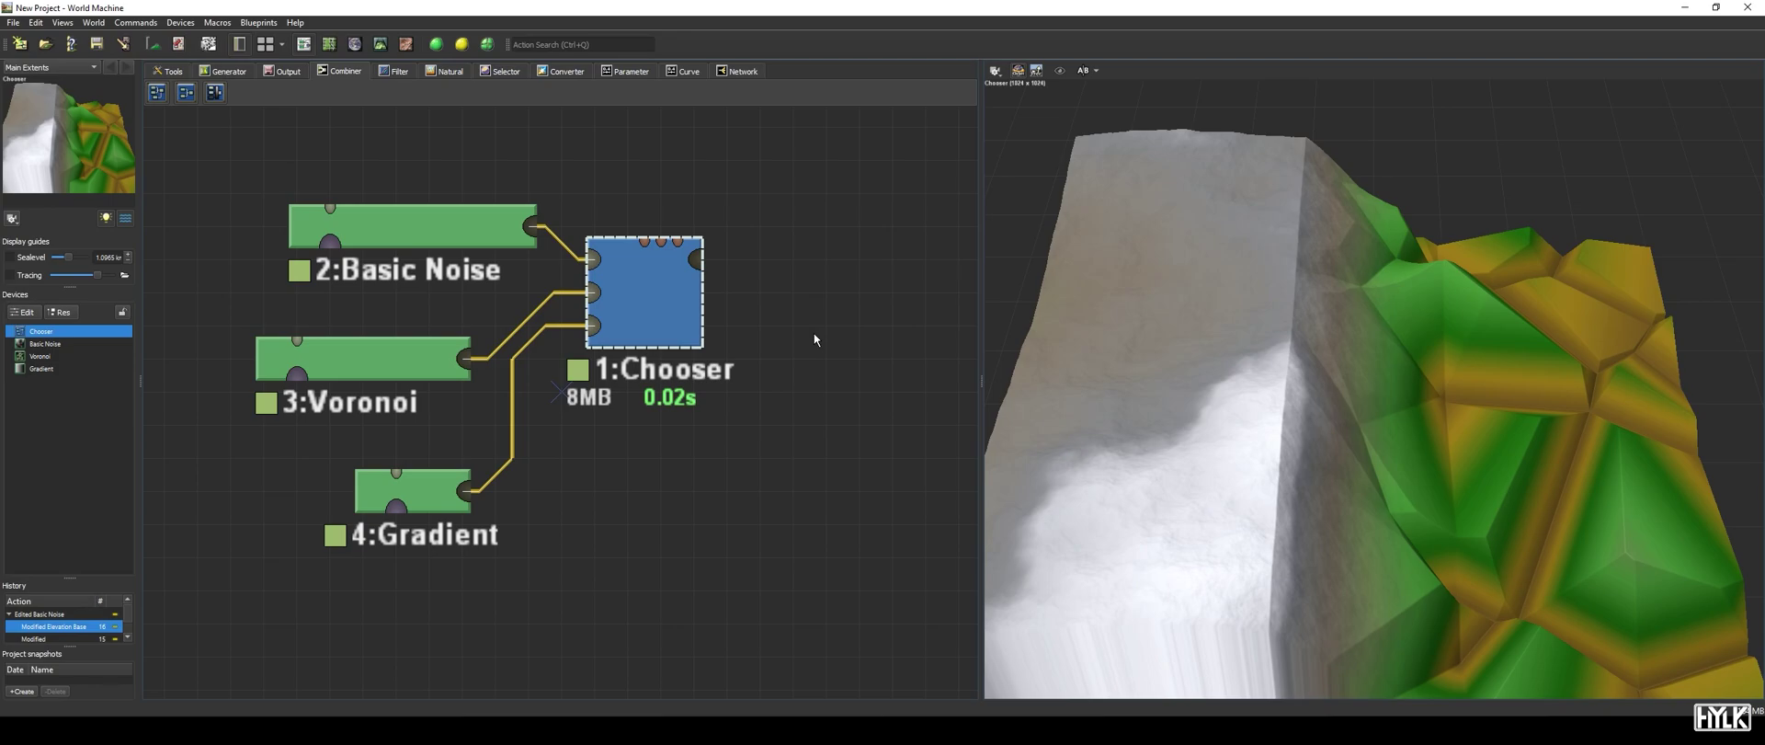
double_click(671, 279)
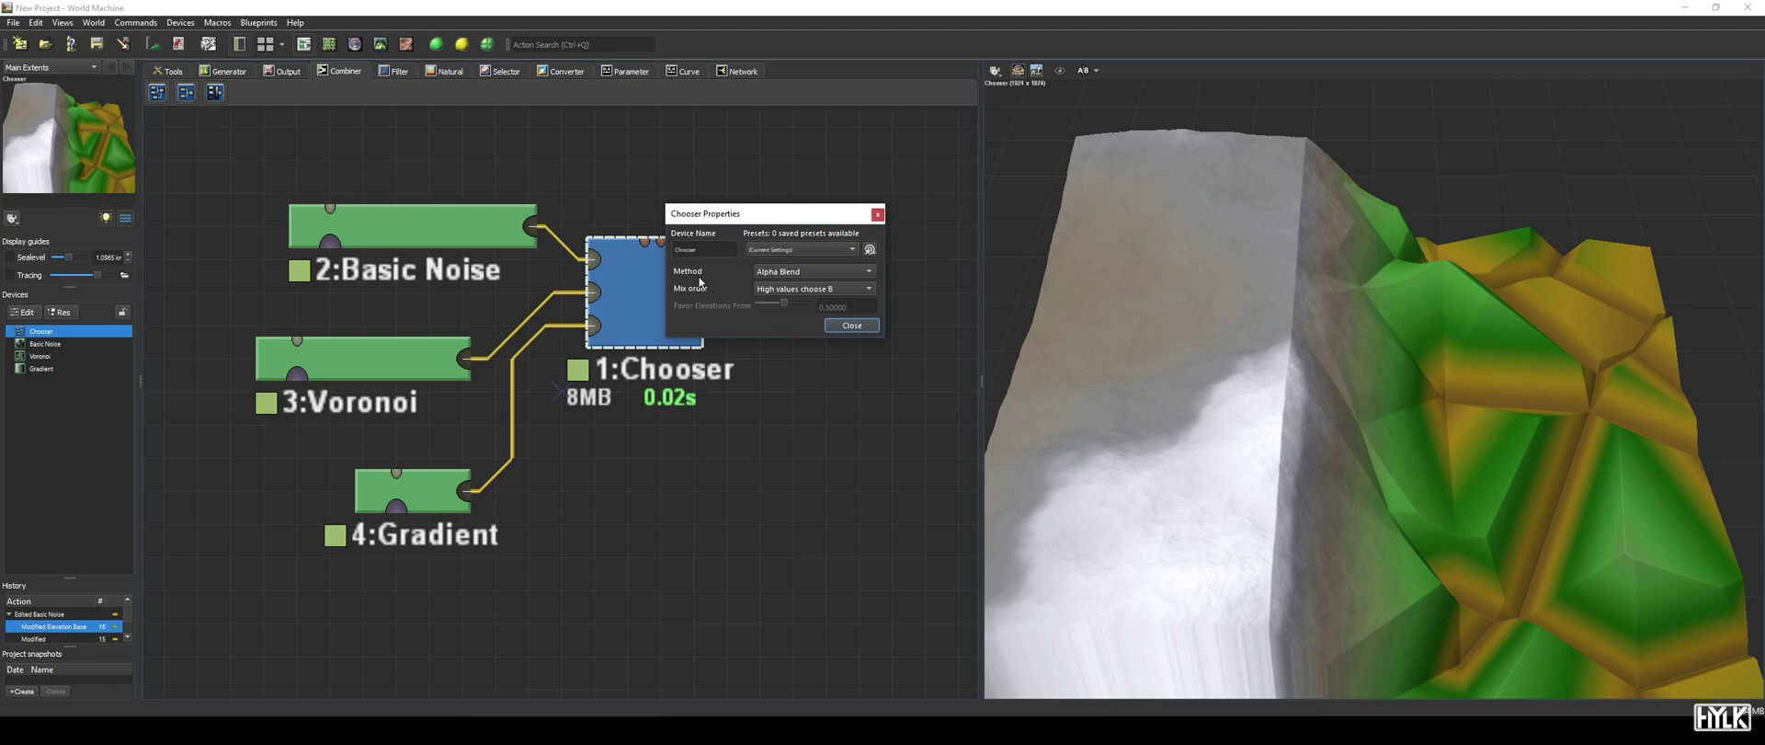
Switch the Chooser to Height Matching with Favor Elevations From around 0.56250.
click(795, 272)
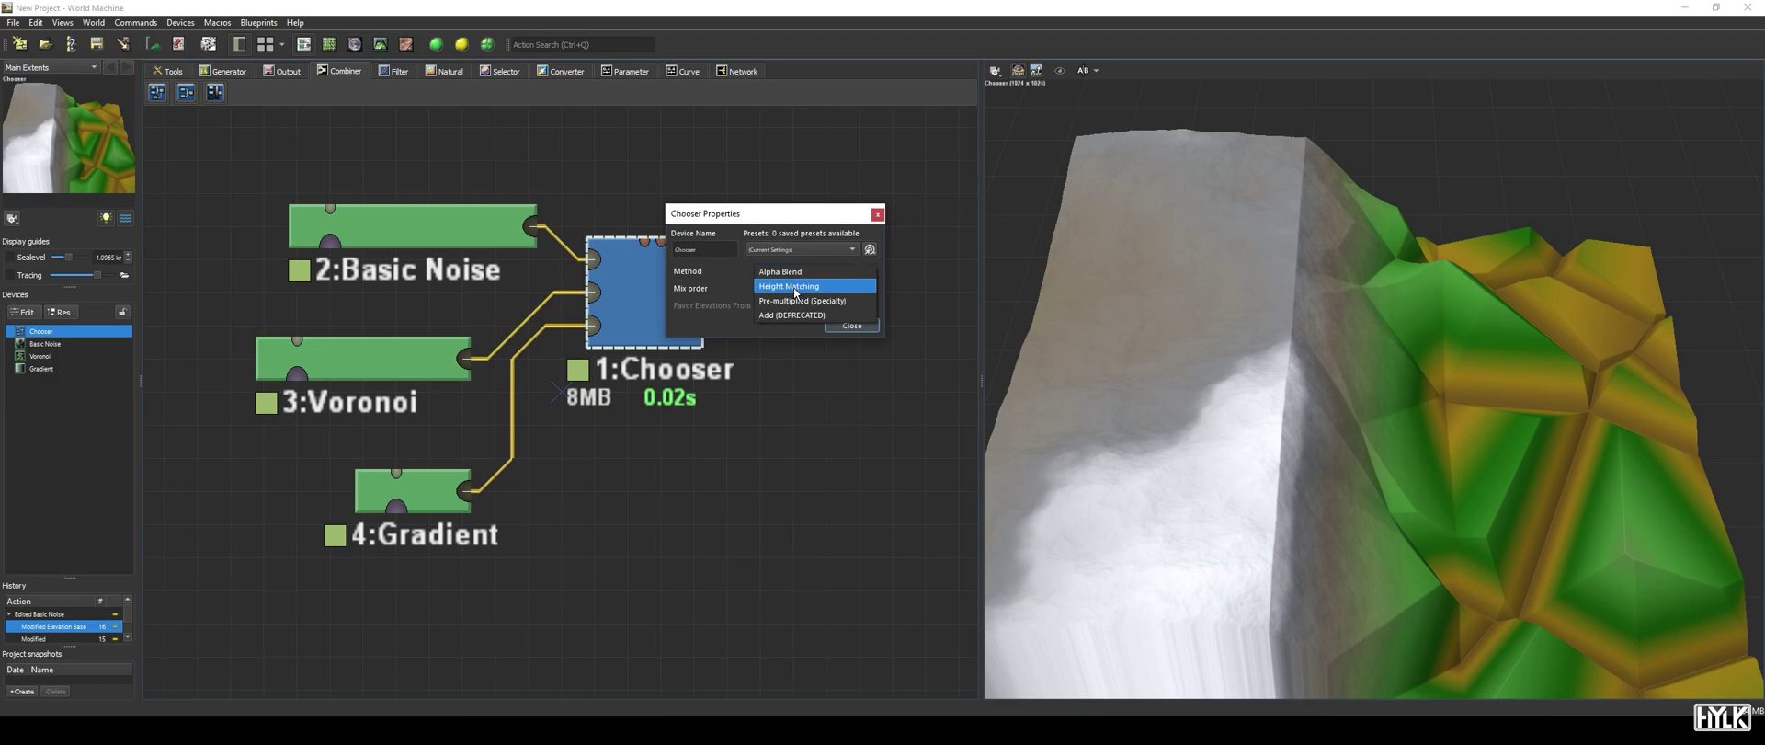
click(796, 287)
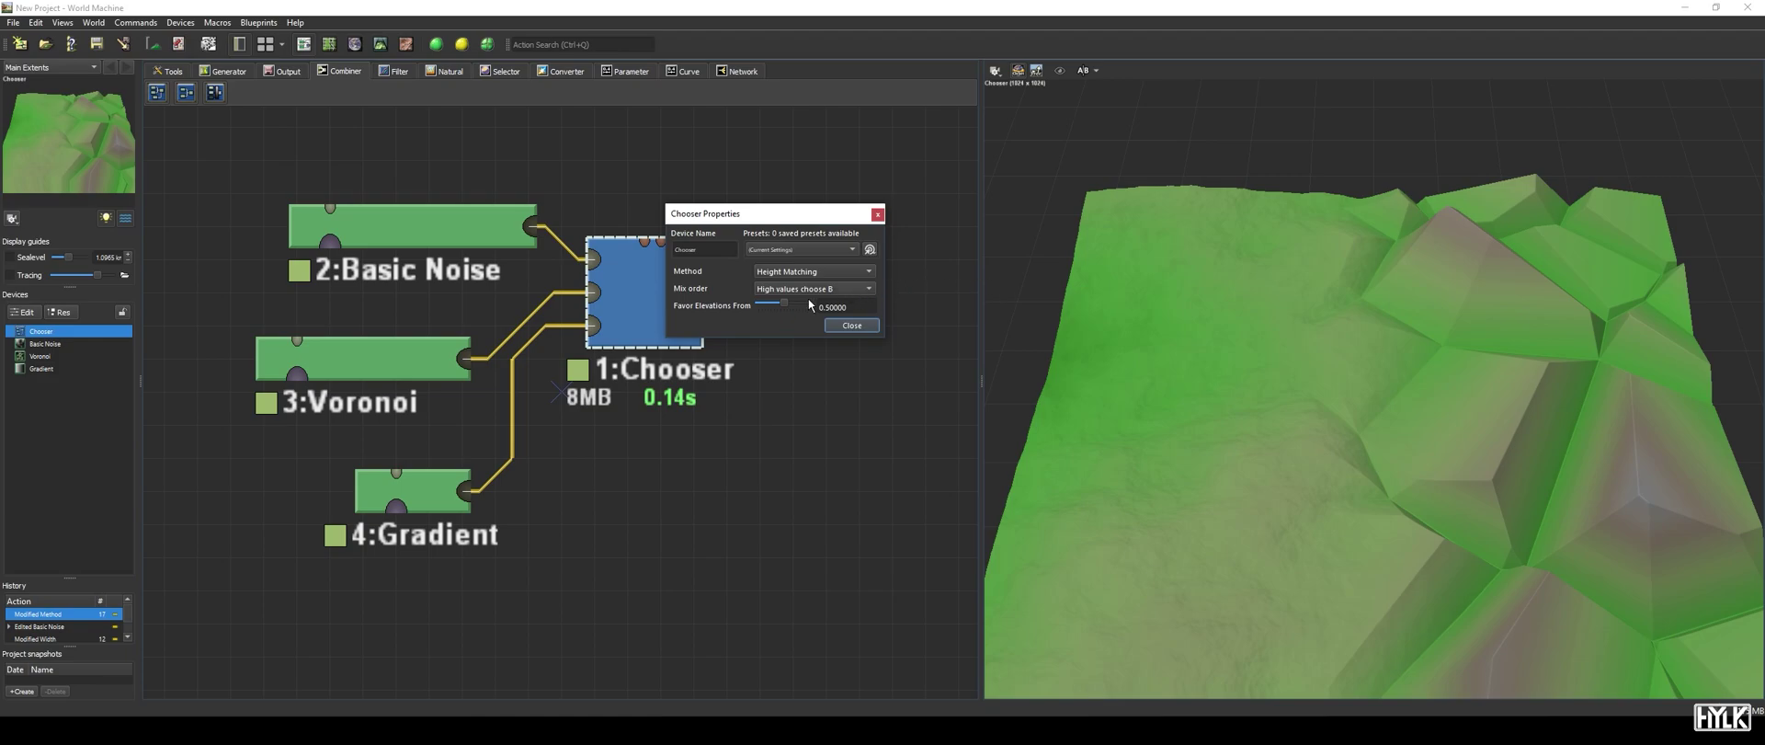
click(786, 309)
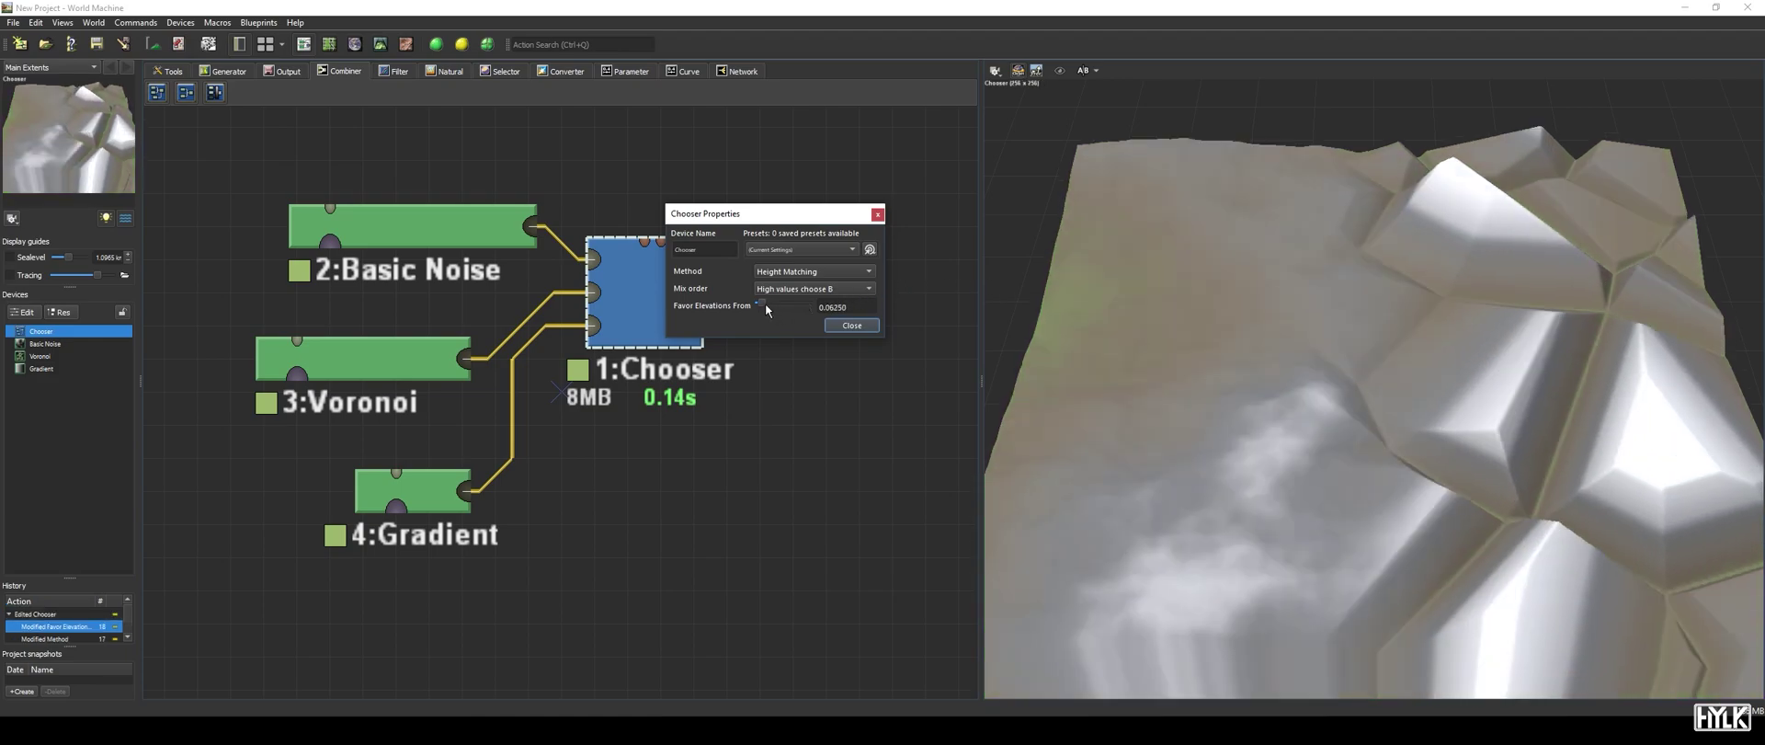
key(Left)
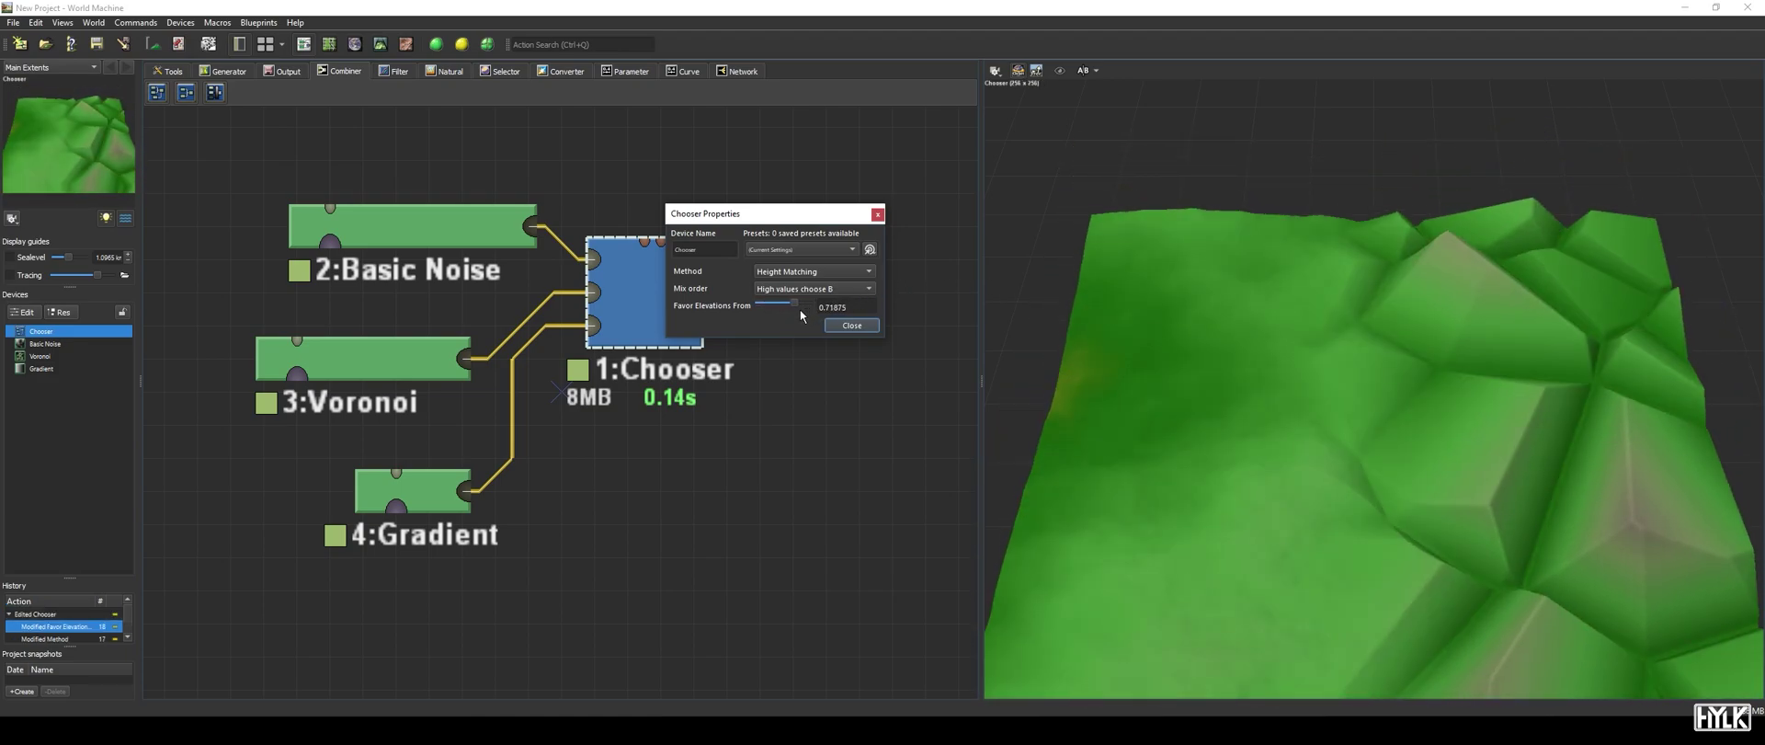
Change the Chooser's blend method to Pre-multiplied (Specialty).
click(801, 273)
click(814, 286)
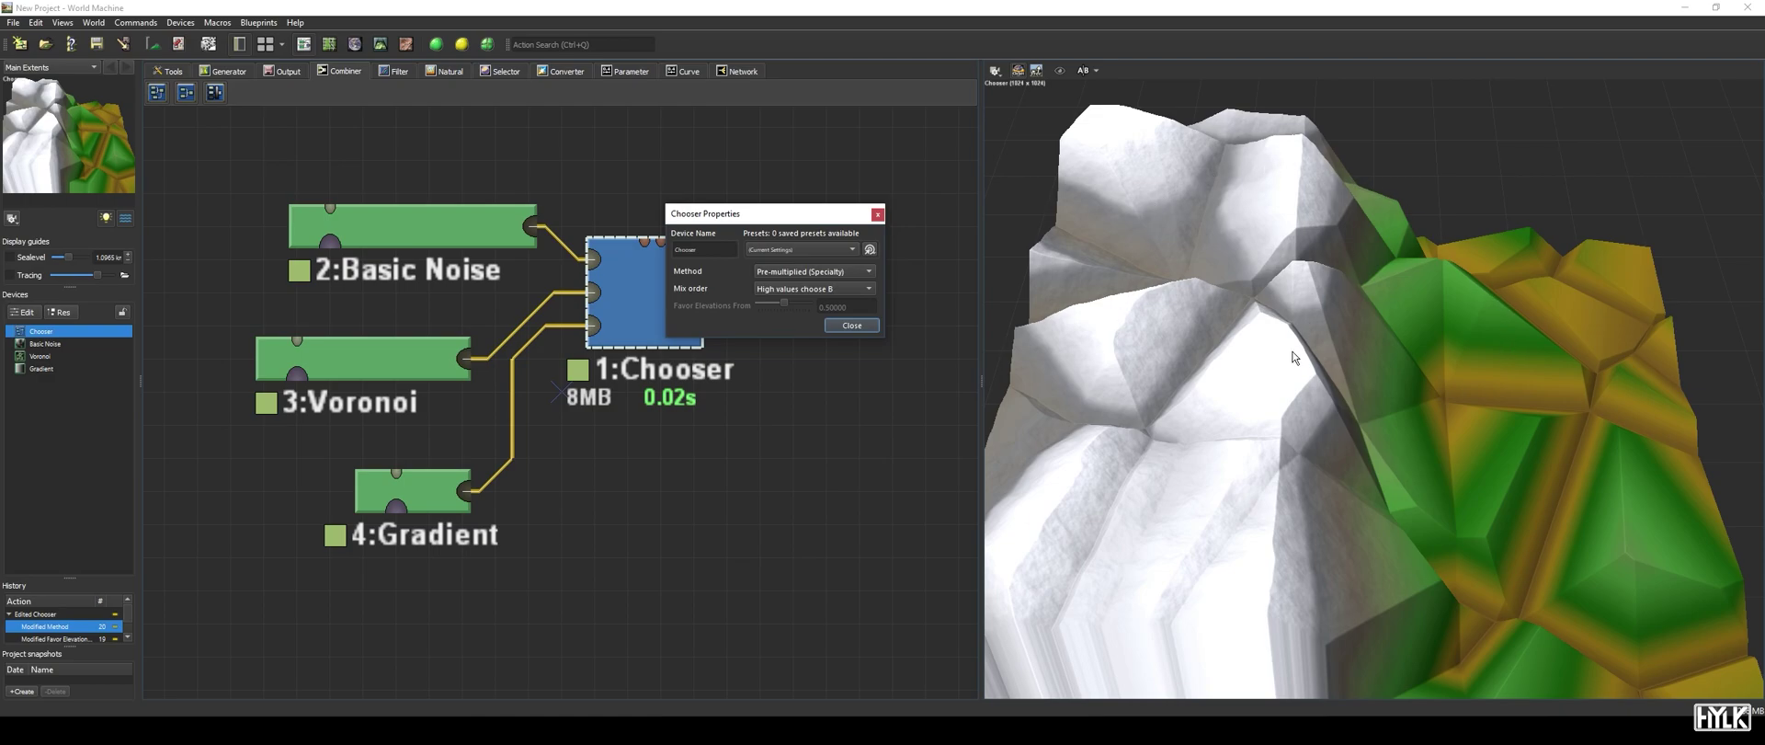
click(808, 272)
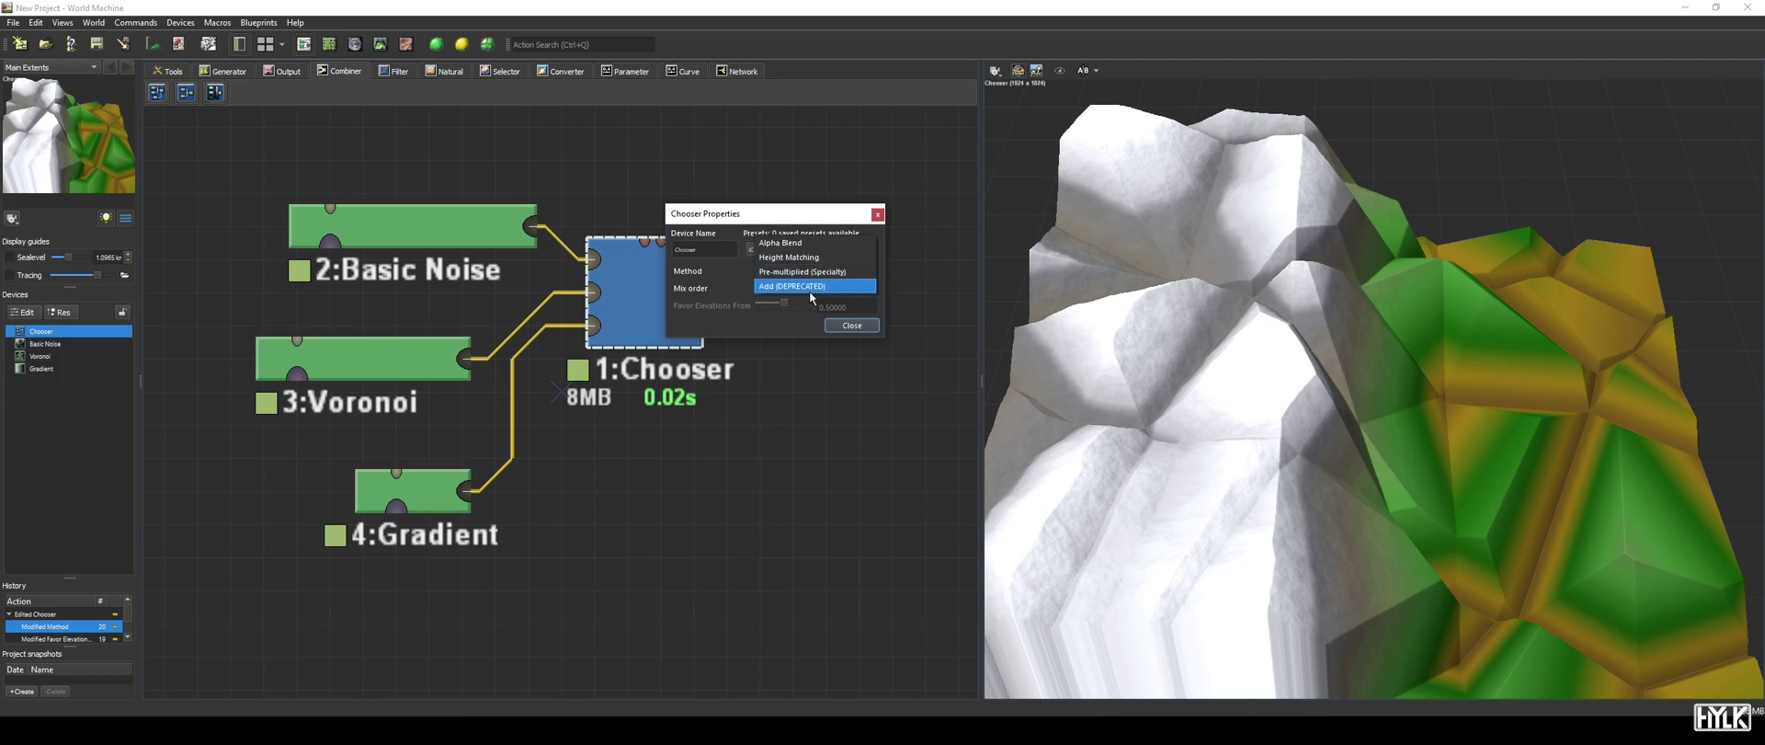
Return the Chooser to Alpha Blend with mix order 'High values choose A' and close its properties.
click(823, 243)
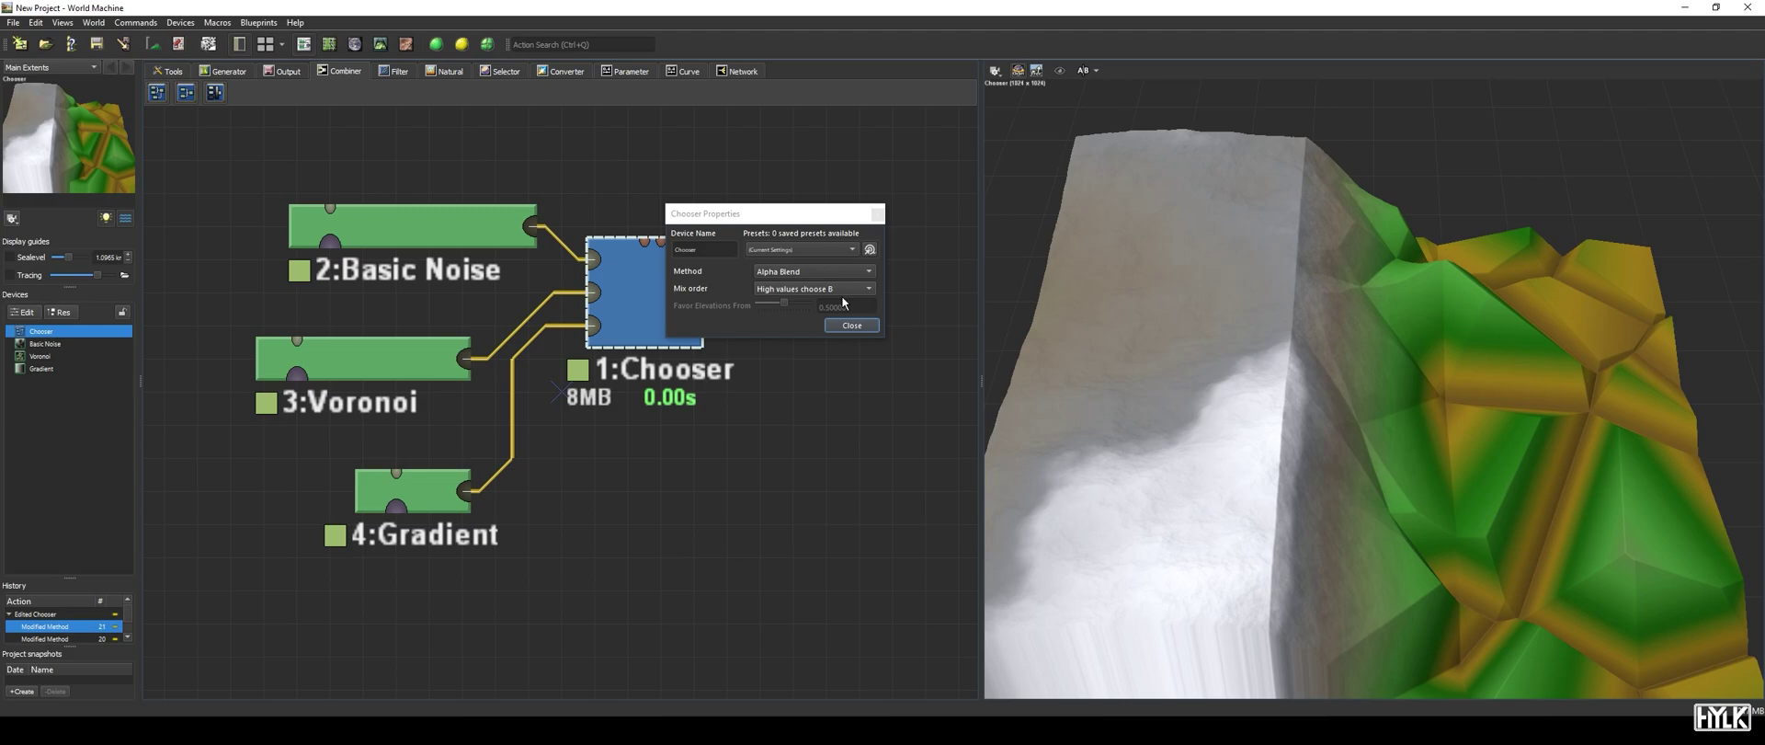
click(843, 293)
click(847, 276)
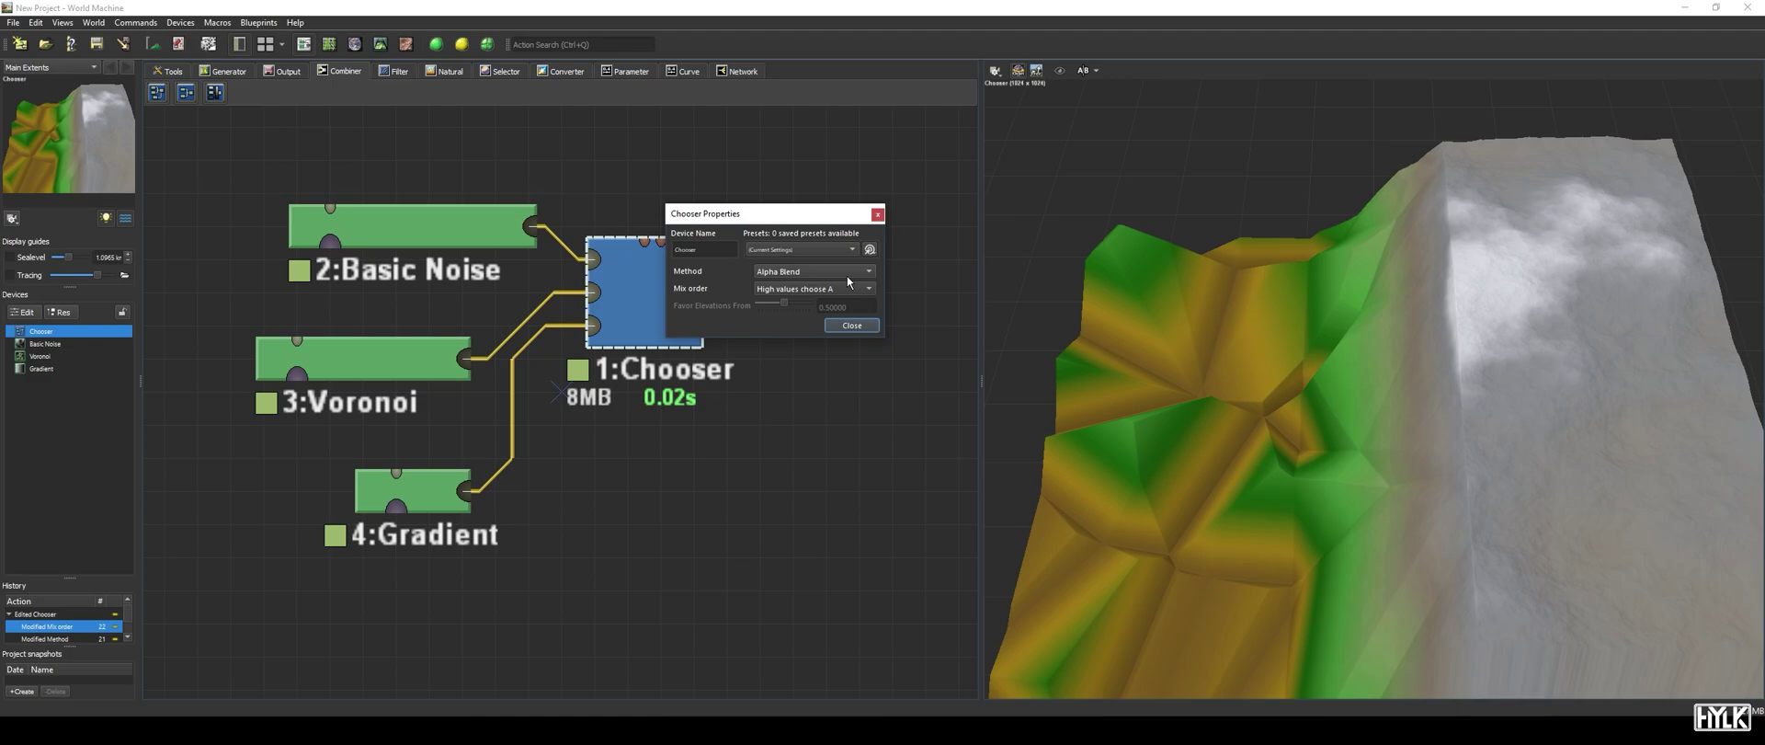
click(871, 328)
click(872, 359)
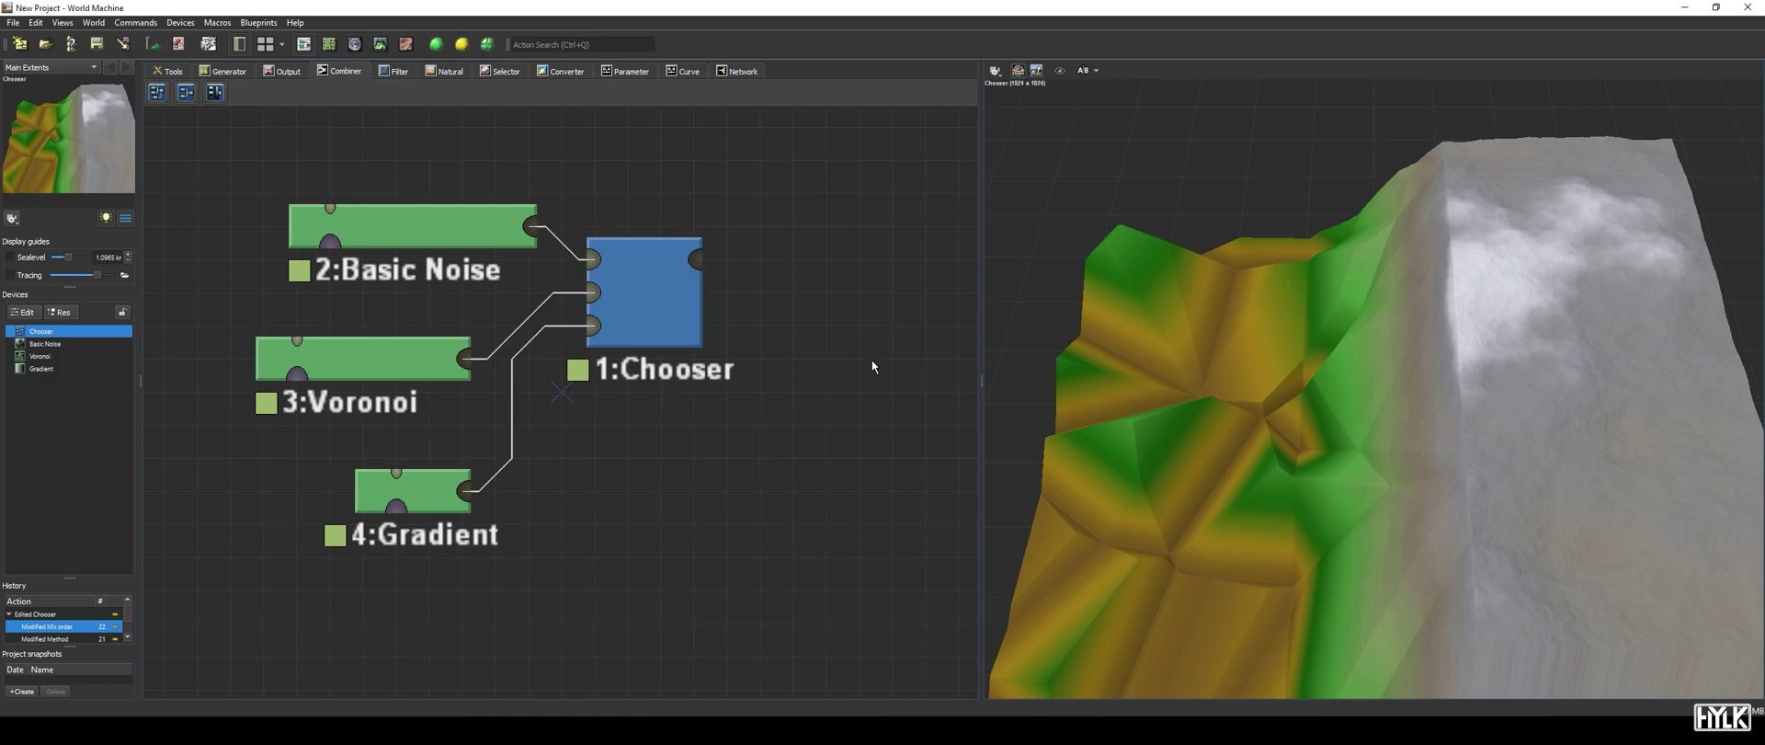
Place a Multi Chooser device and move it beneath the Chooser.
click(215, 93)
click(845, 308)
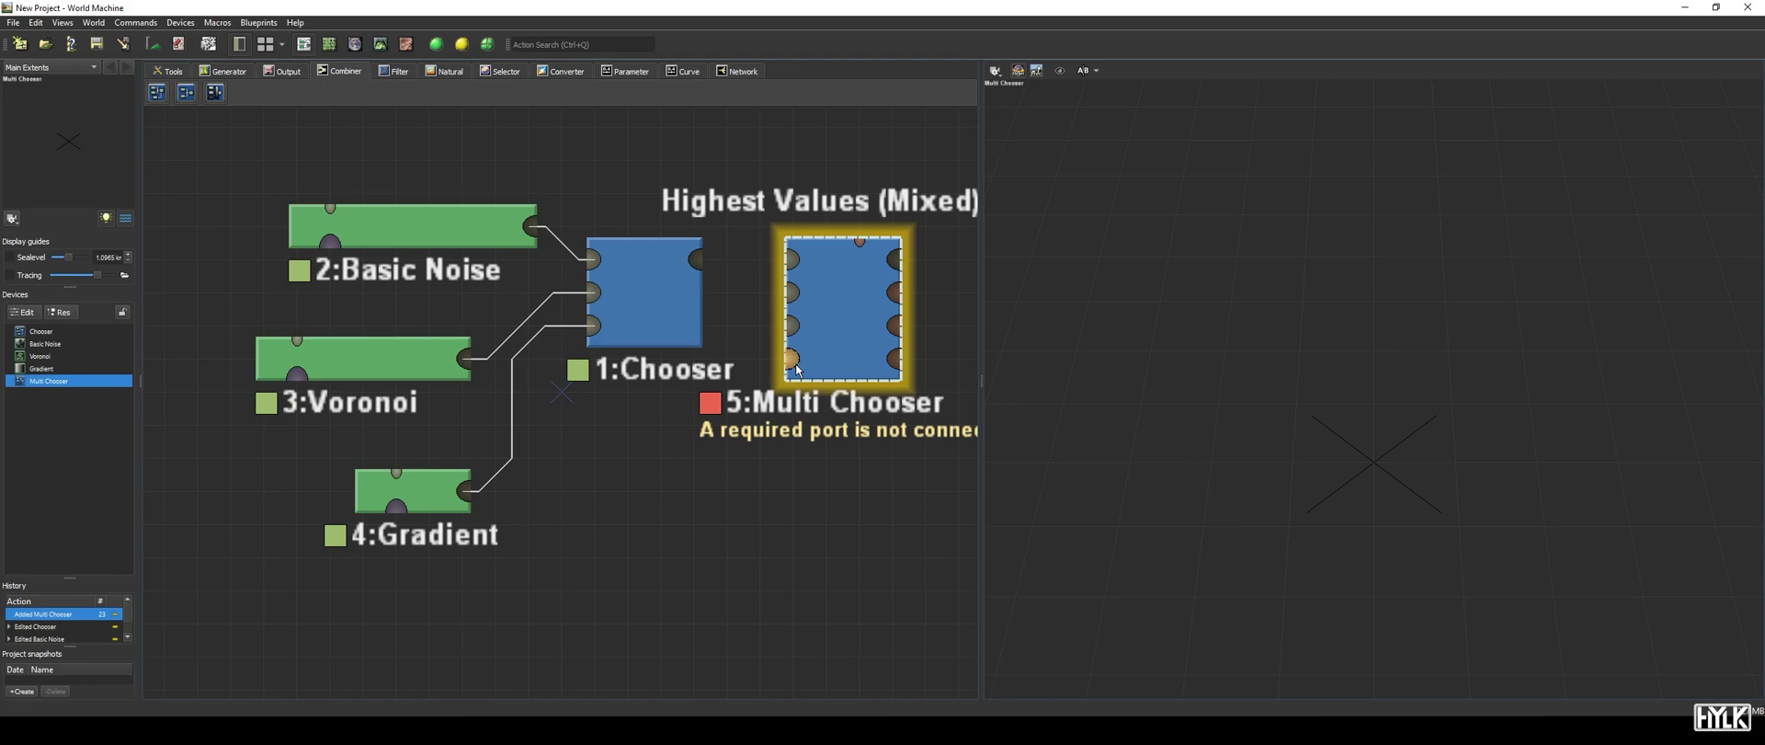
drag(828, 303, 695, 464)
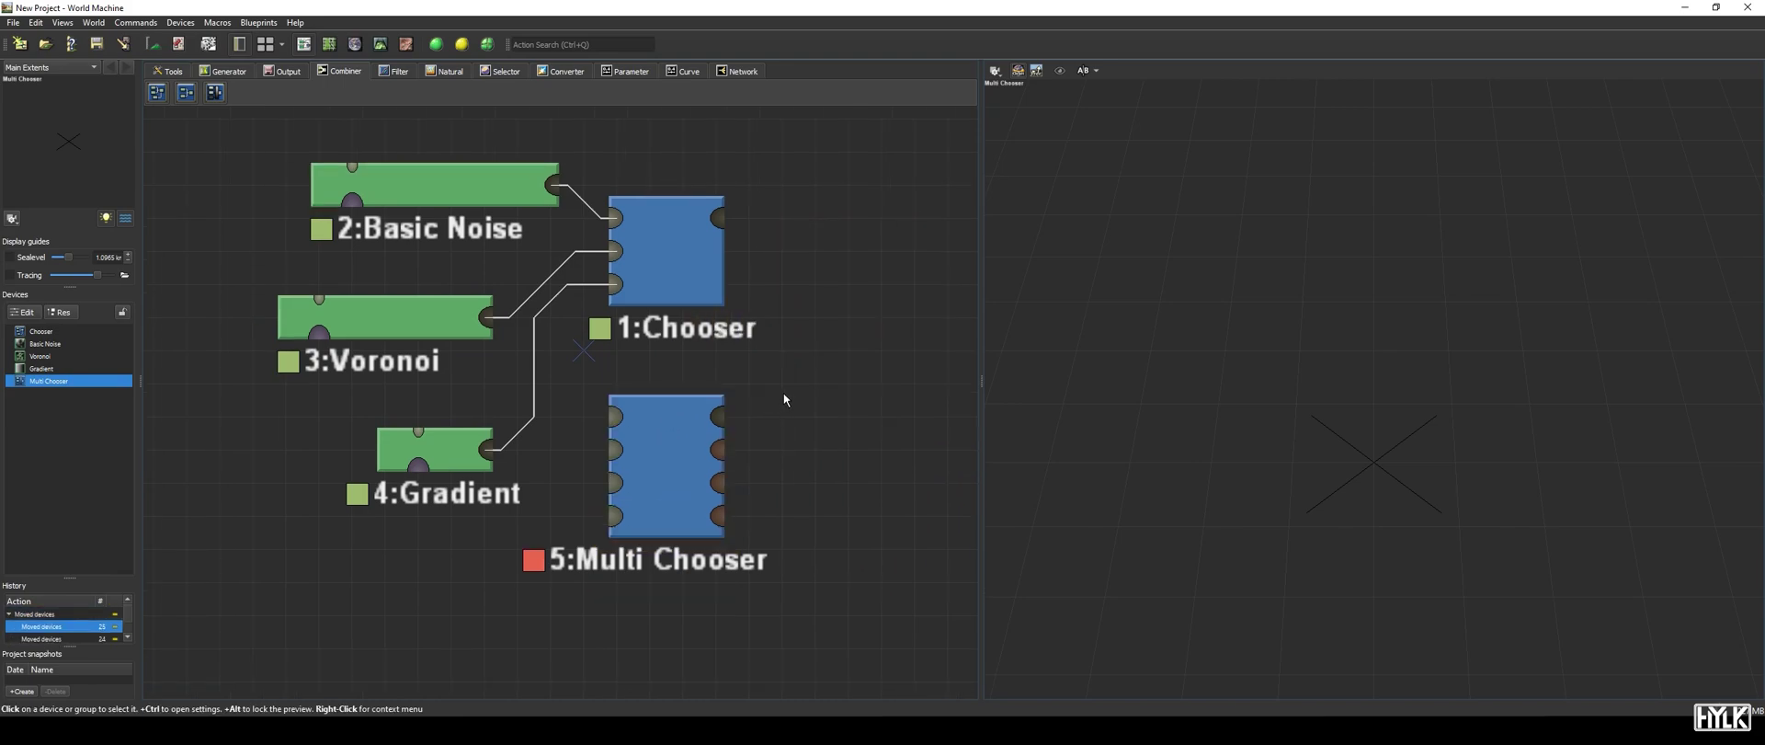
Open the Multi Chooser properties and drag Number of Inputs down to 2.
double_click(708, 436)
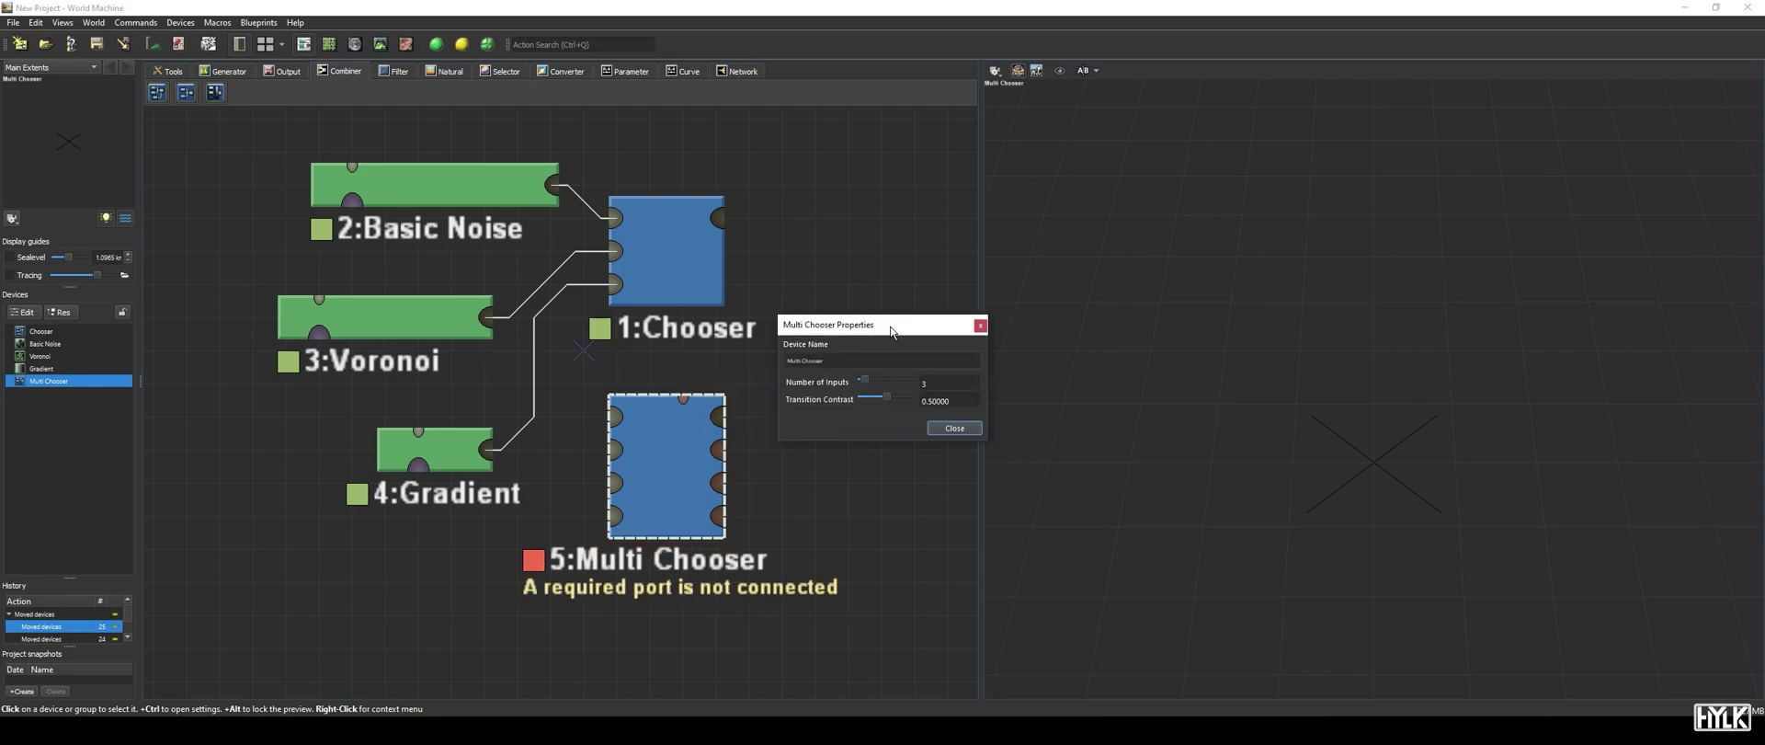
drag(890, 329, 718, 212)
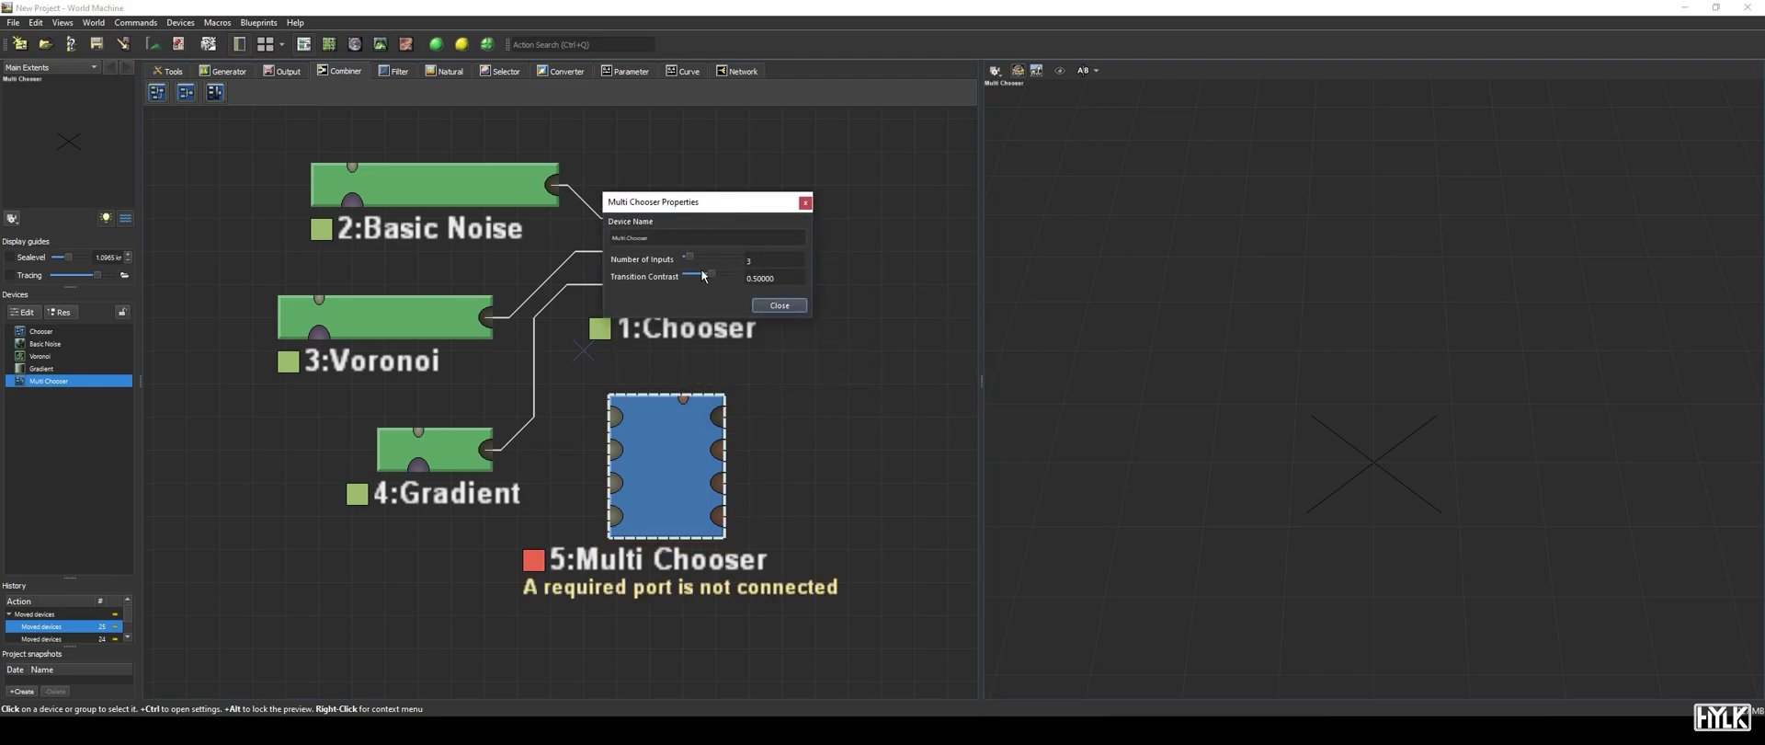
drag(766, 261, 687, 259)
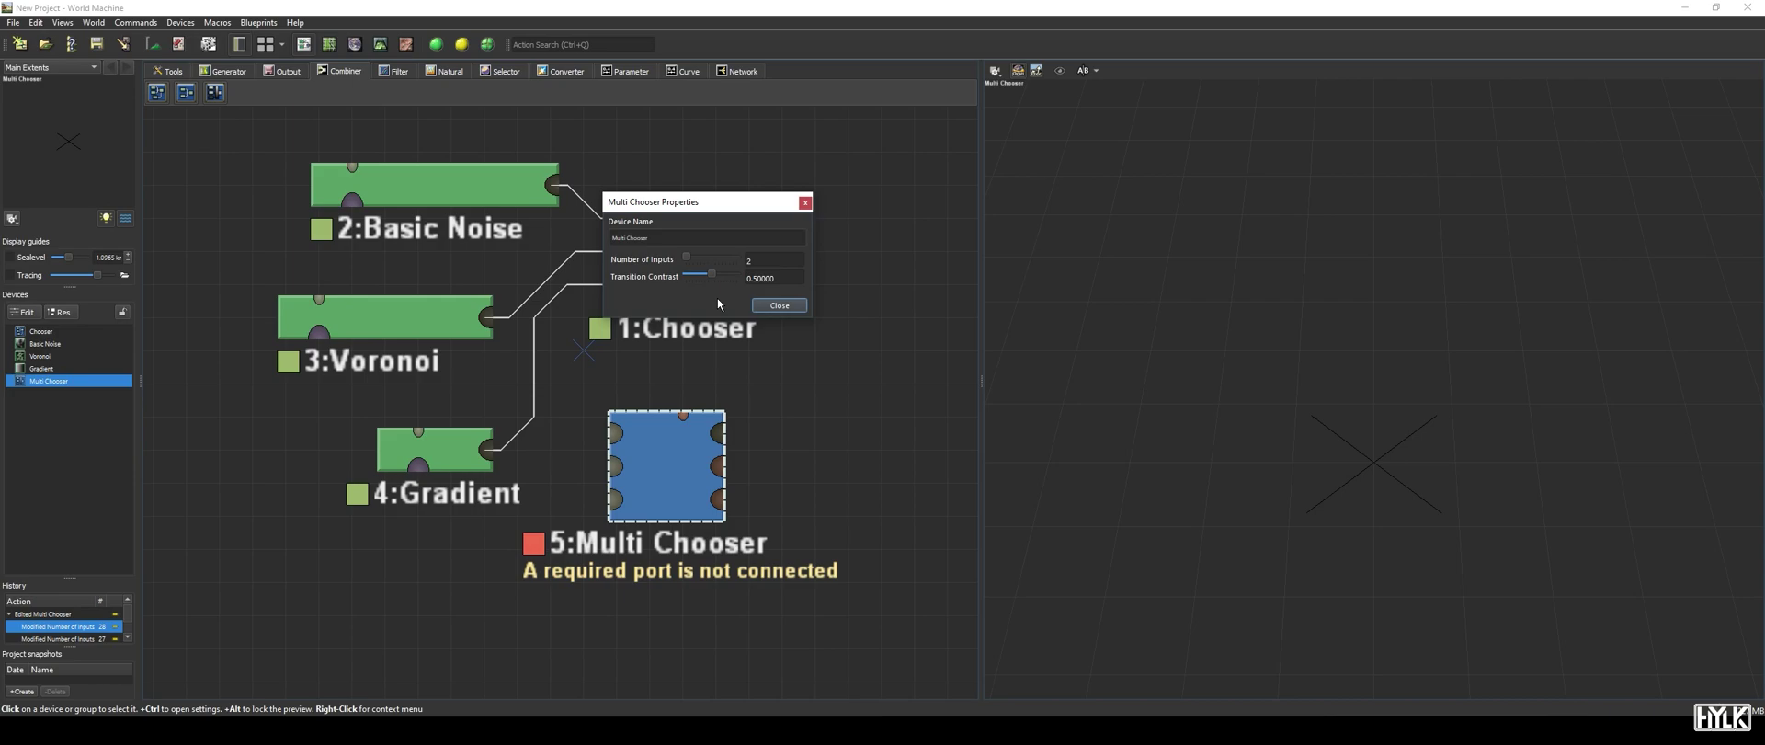
Close the Multi Chooser settings and place an Average combiner in empty space to the right.
click(780, 305)
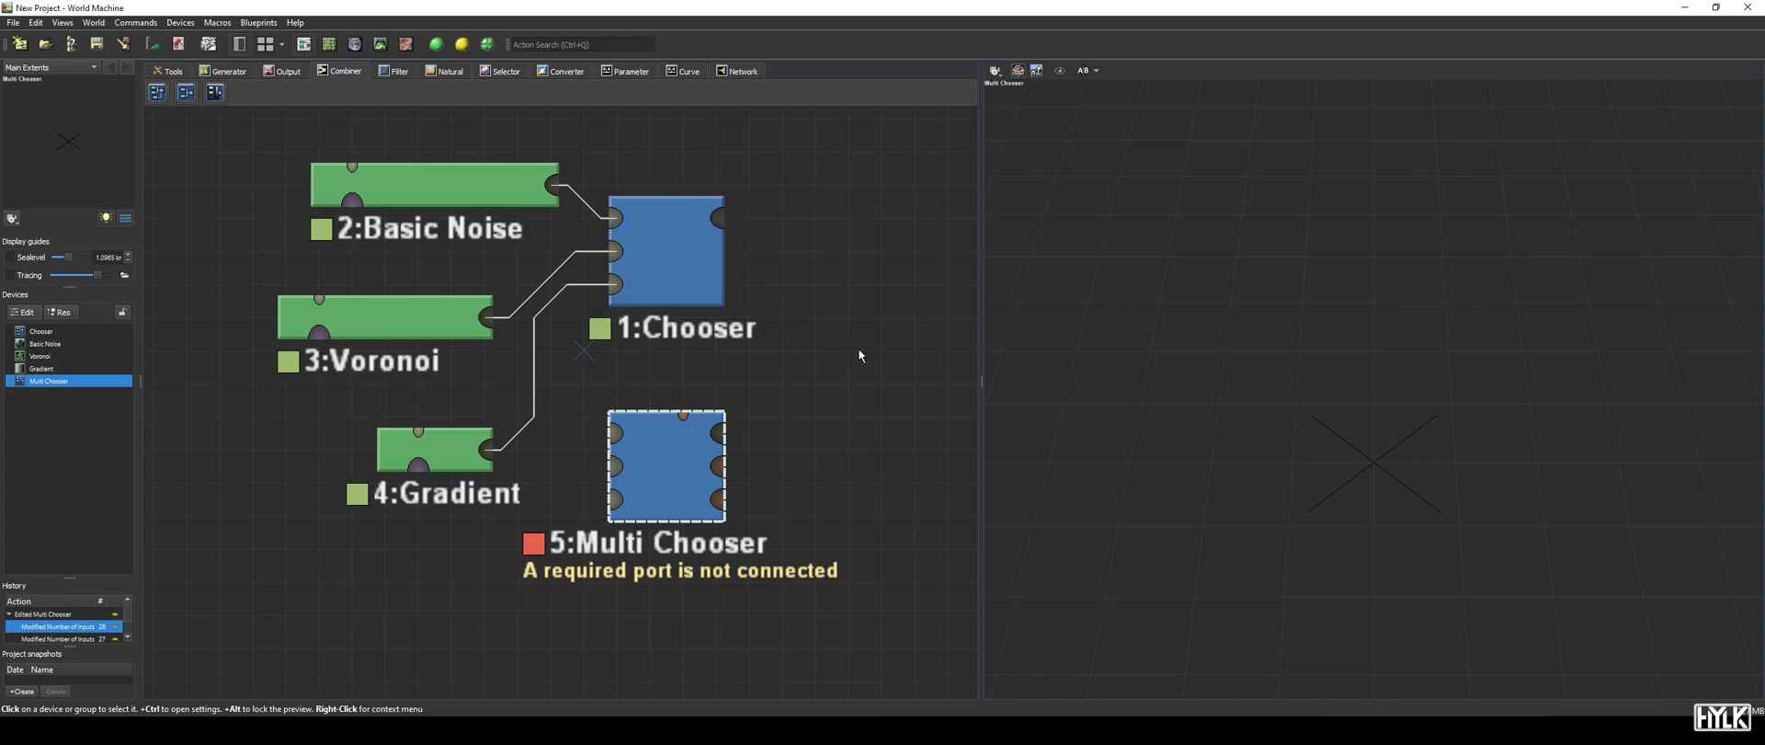
click(858, 349)
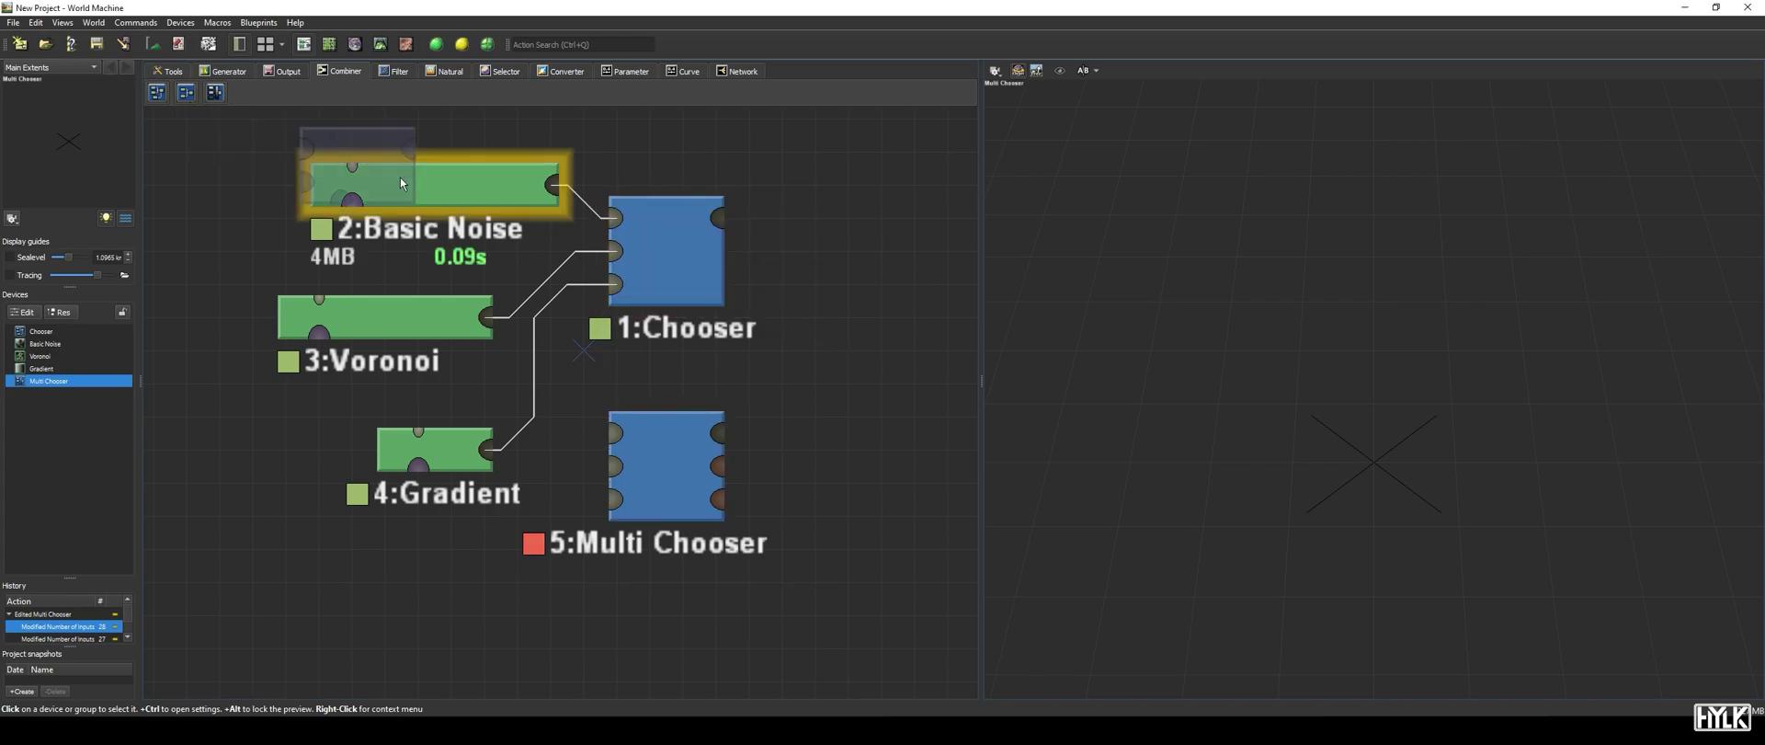
scroll(635, 230, down, 2)
right_drag(836, 303, 553, 312)
click(650, 324)
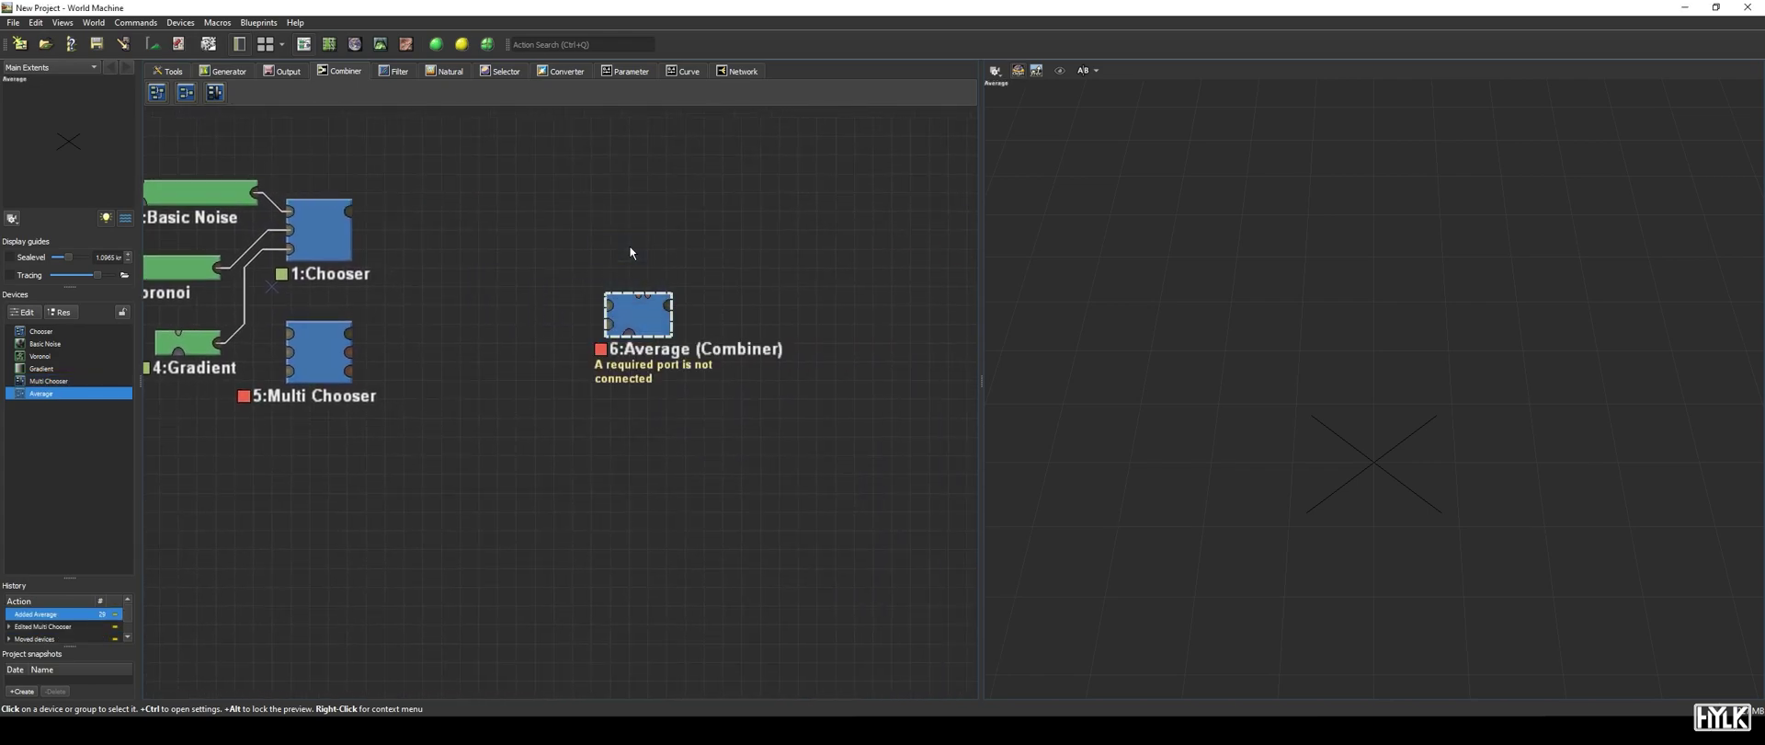
right_drag(635, 246, 741, 266)
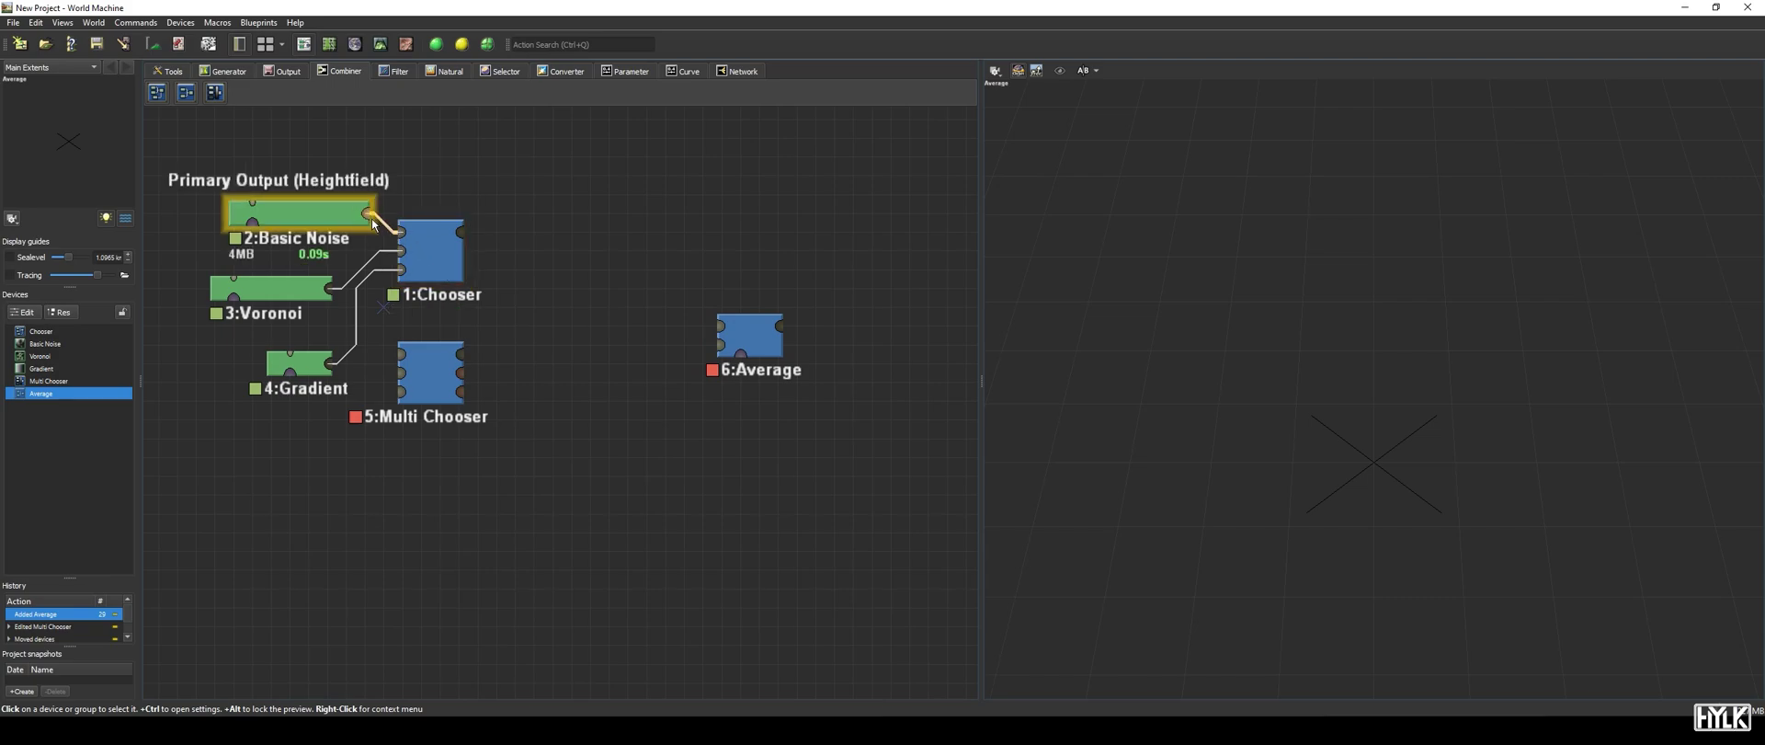
Connect Basic Noise and Voronoi into the Average combiner and open its properties (Average, Strength 0.50000).
drag(373, 223, 723, 327)
drag(331, 288, 722, 345)
double_click(770, 357)
drag(833, 325, 641, 264)
click(746, 206)
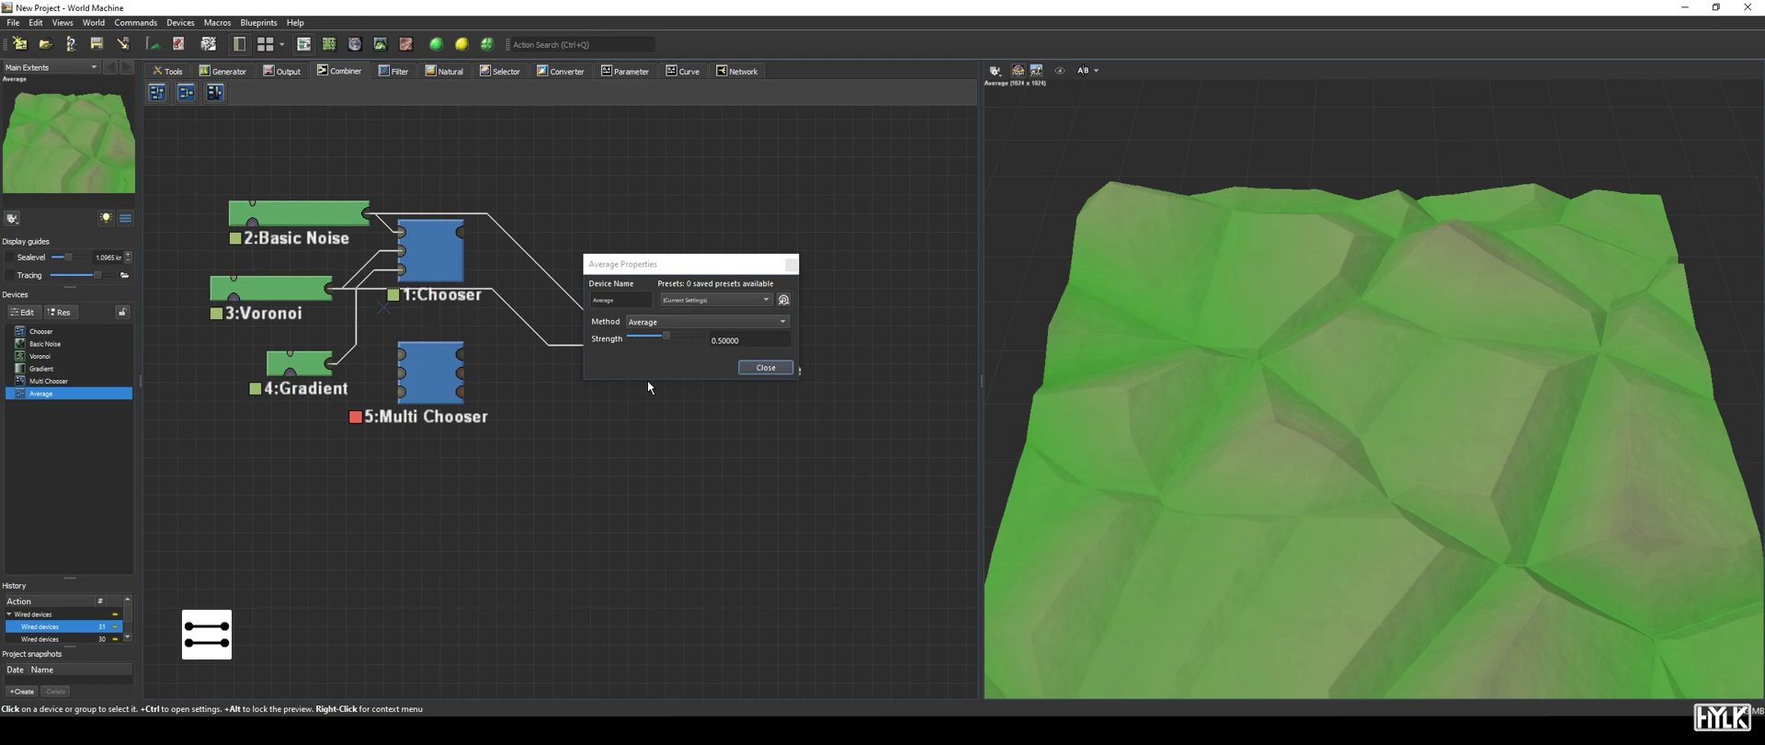
drag(670, 340, 752, 344)
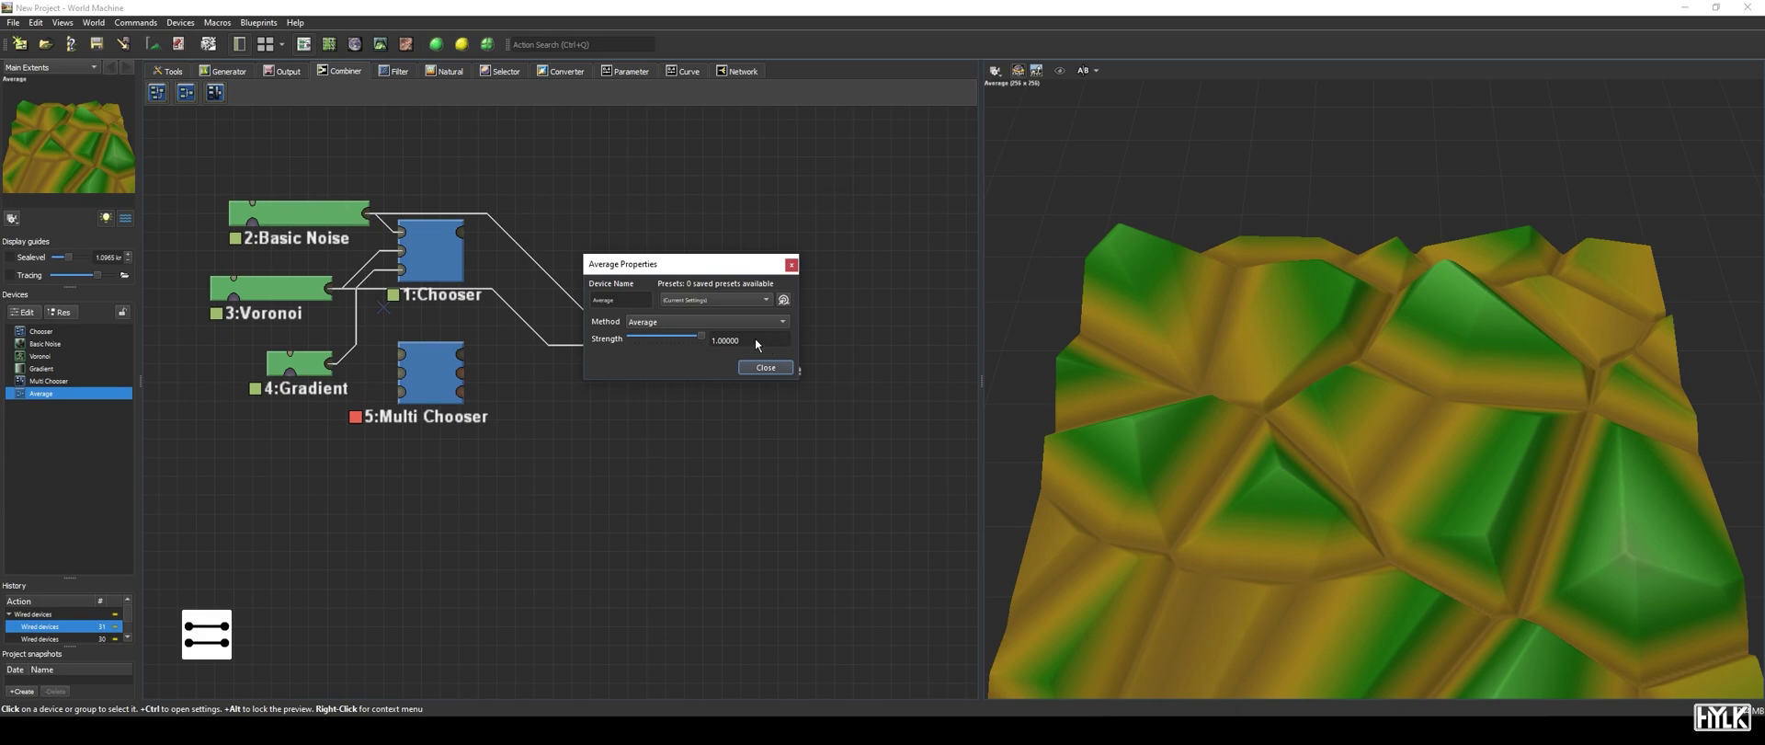
mouse_move(700, 337)
mouse_down()
mouse_move(632, 340)
mouse_move(671, 331)
mouse_up()
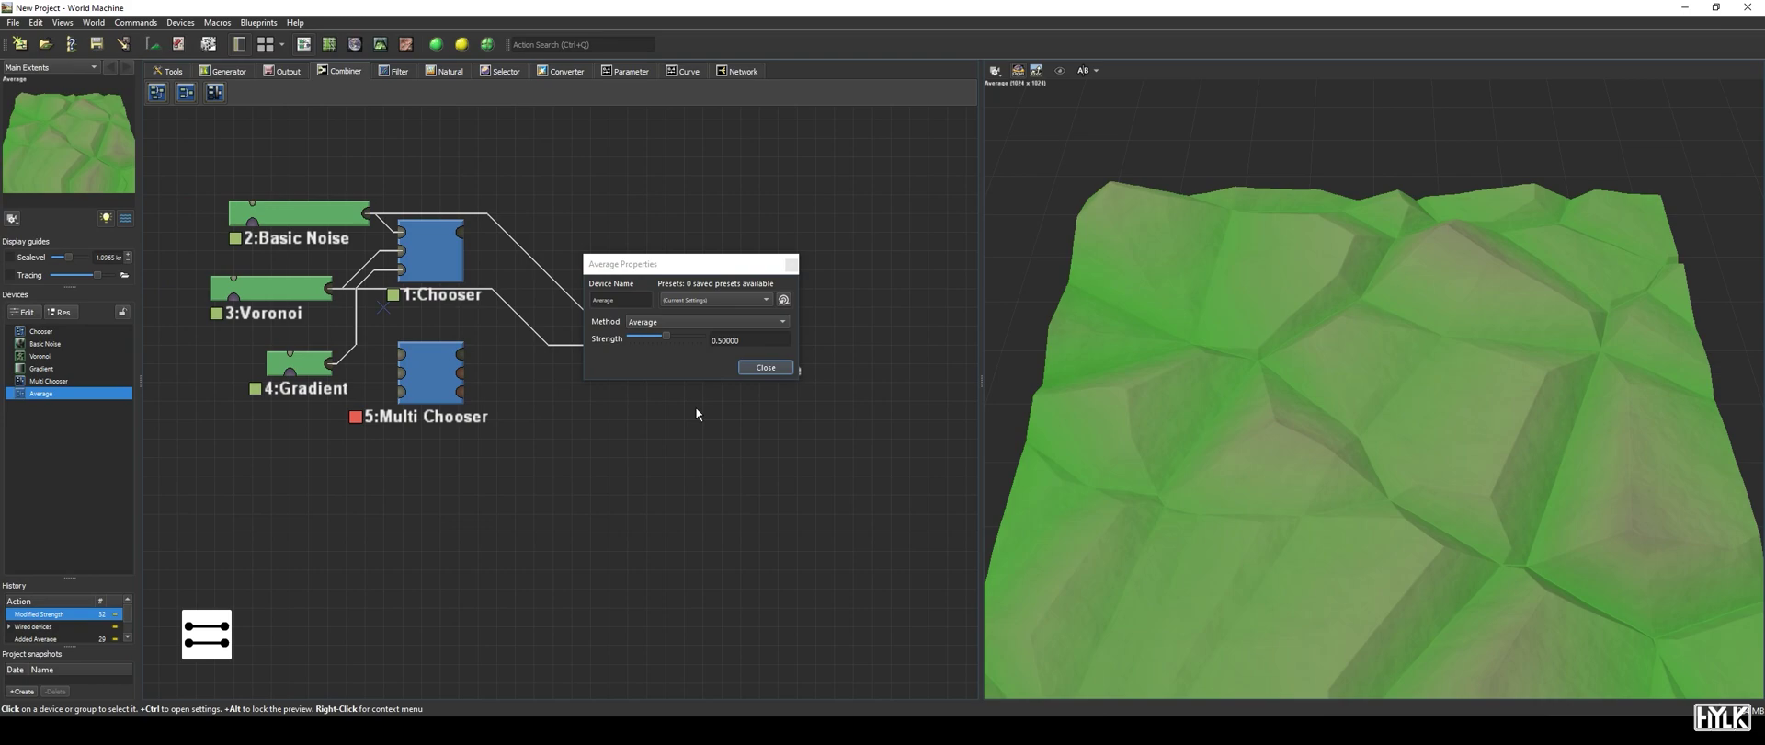
Try the Add blend method on the combiner, then set it to Subtract.
click(690, 323)
click(686, 339)
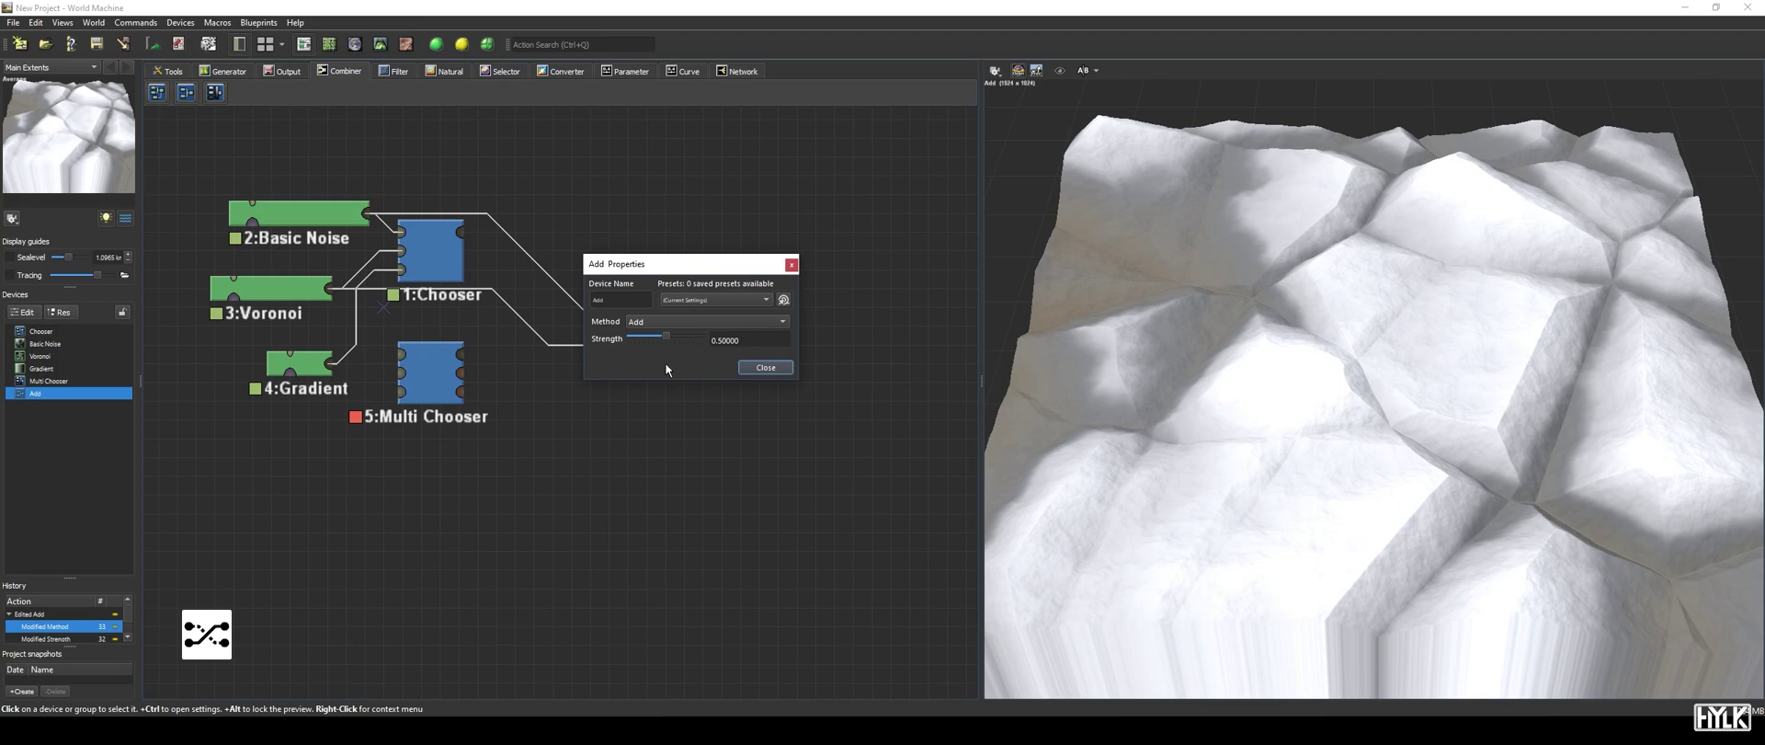
click(704, 323)
click(700, 345)
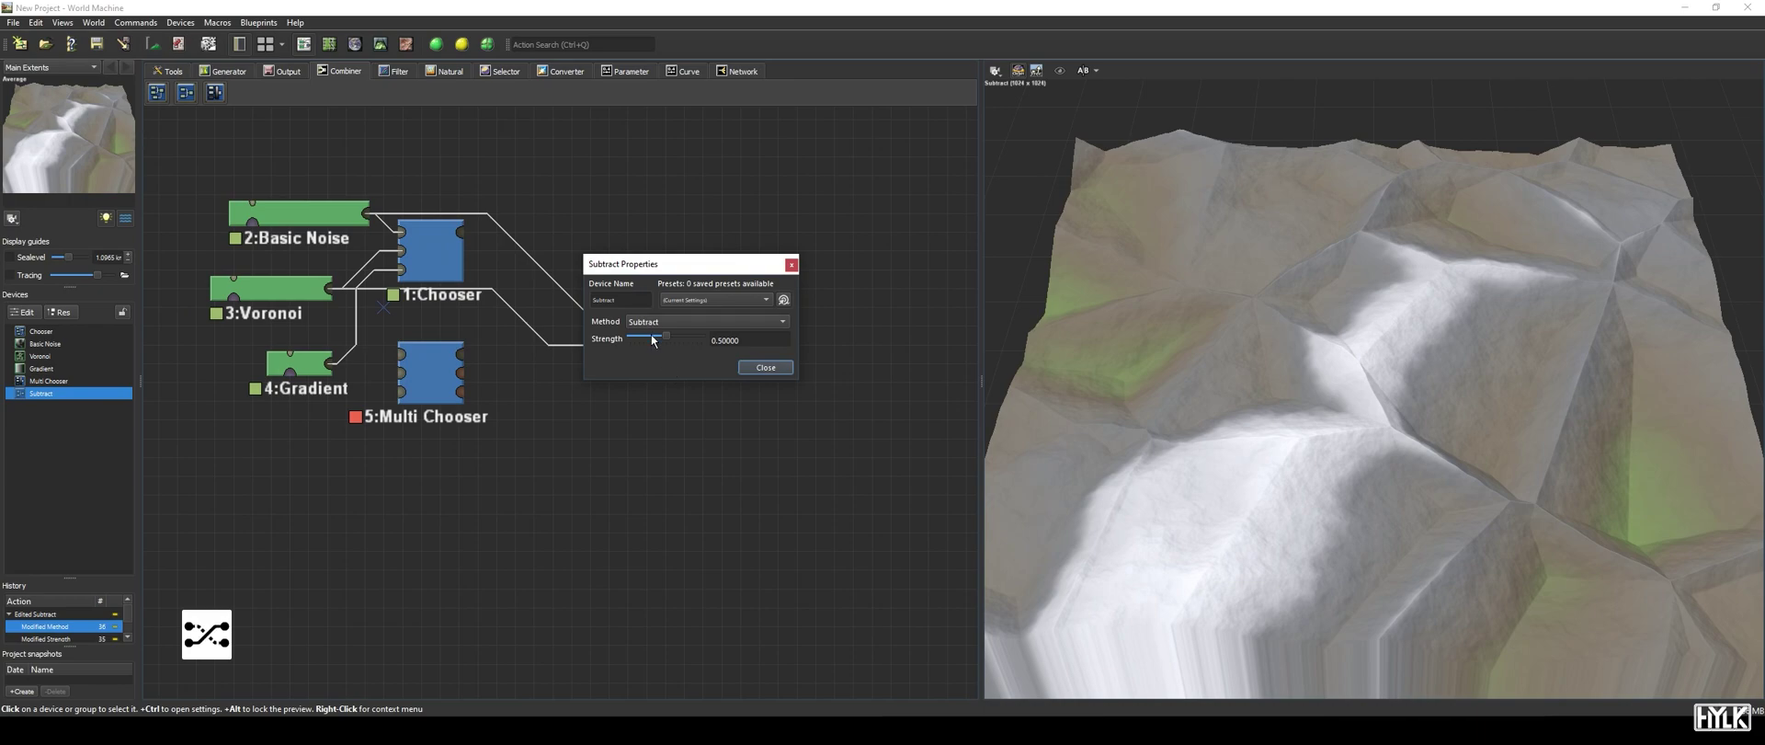
Preview the combiner with Multiply blending, then settle on Divide at strength 0.5.
click(655, 323)
click(671, 336)
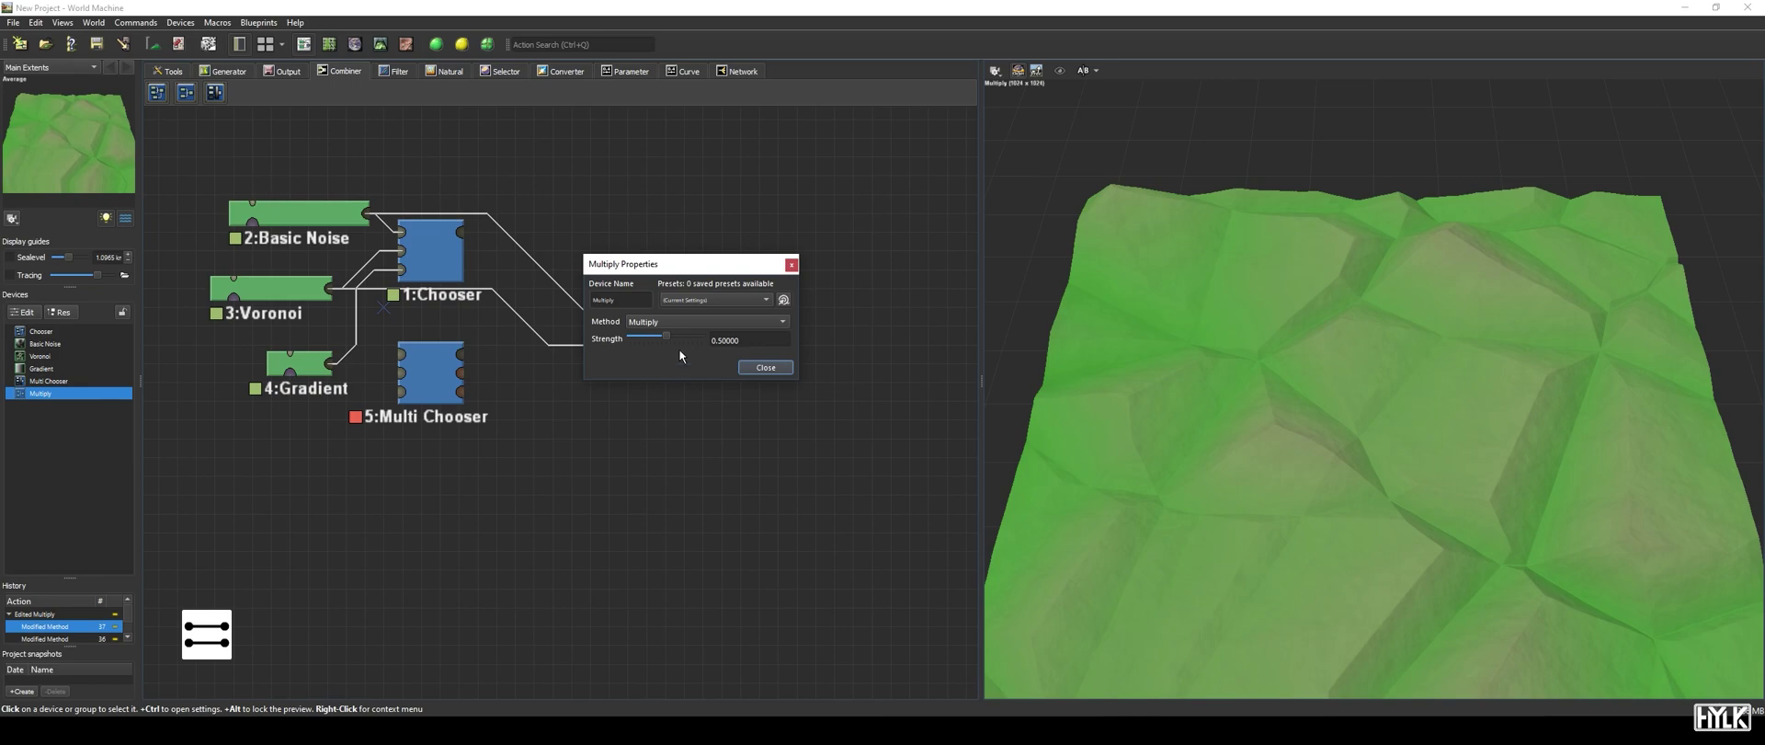
click(696, 322)
click(697, 344)
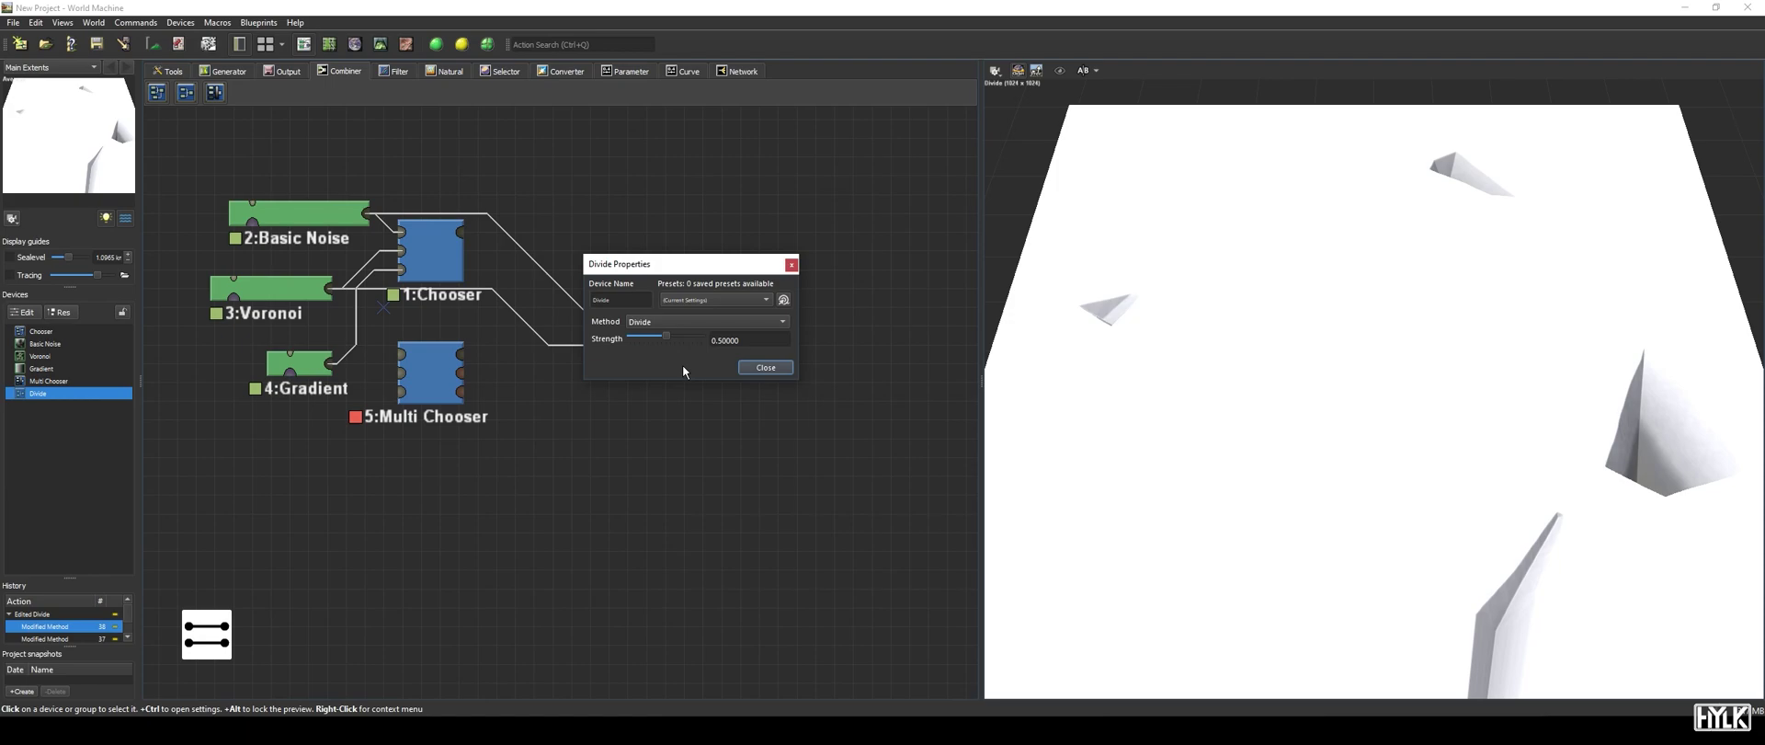
Try Screen as the combiner's blend method, then switch it to Overlay at strength 0.5.
click(709, 324)
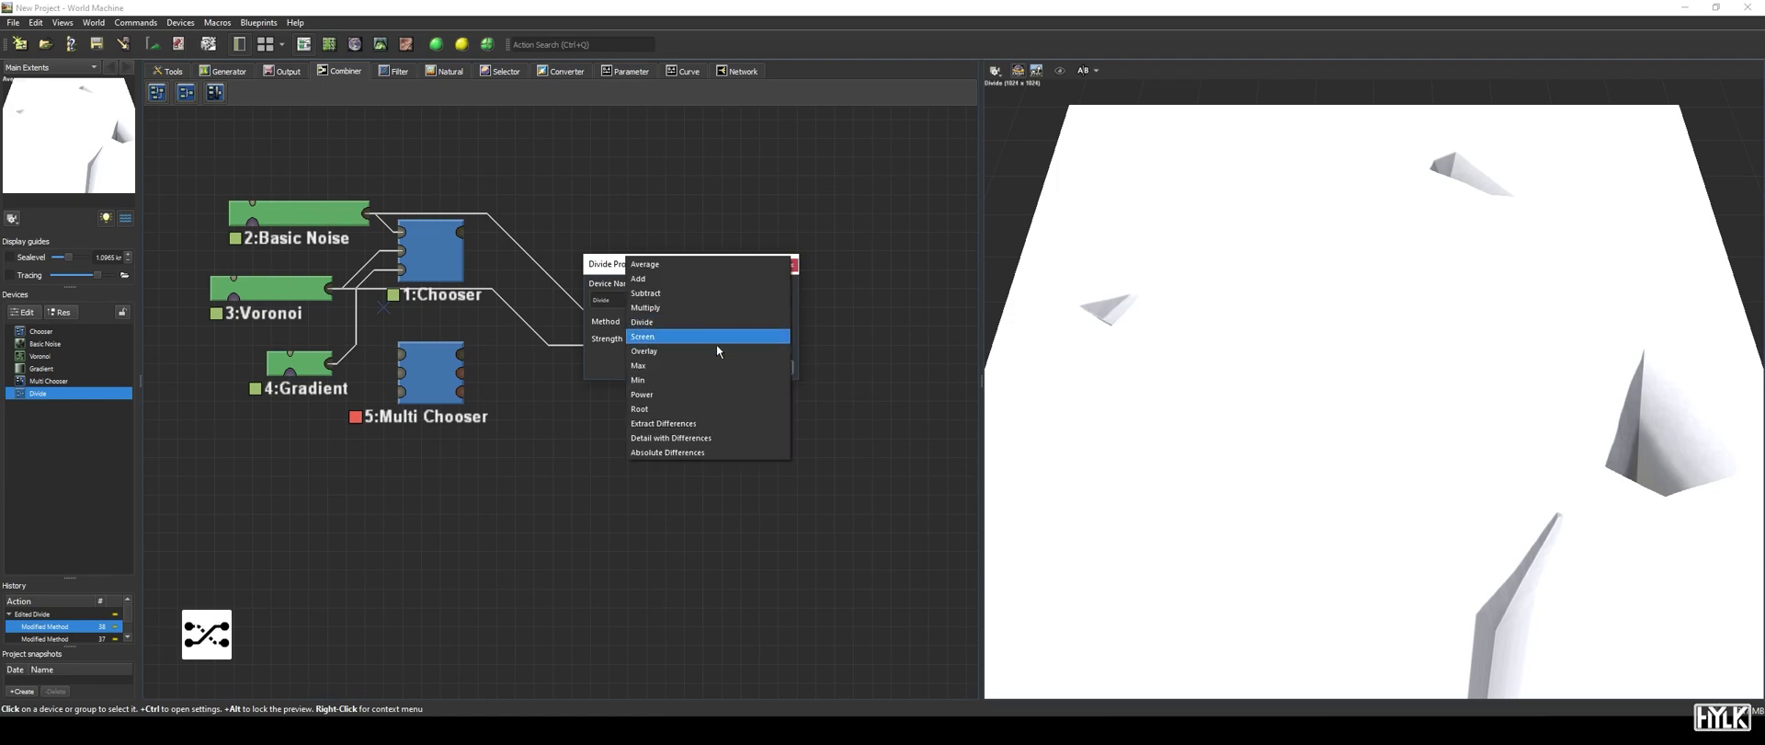
click(715, 342)
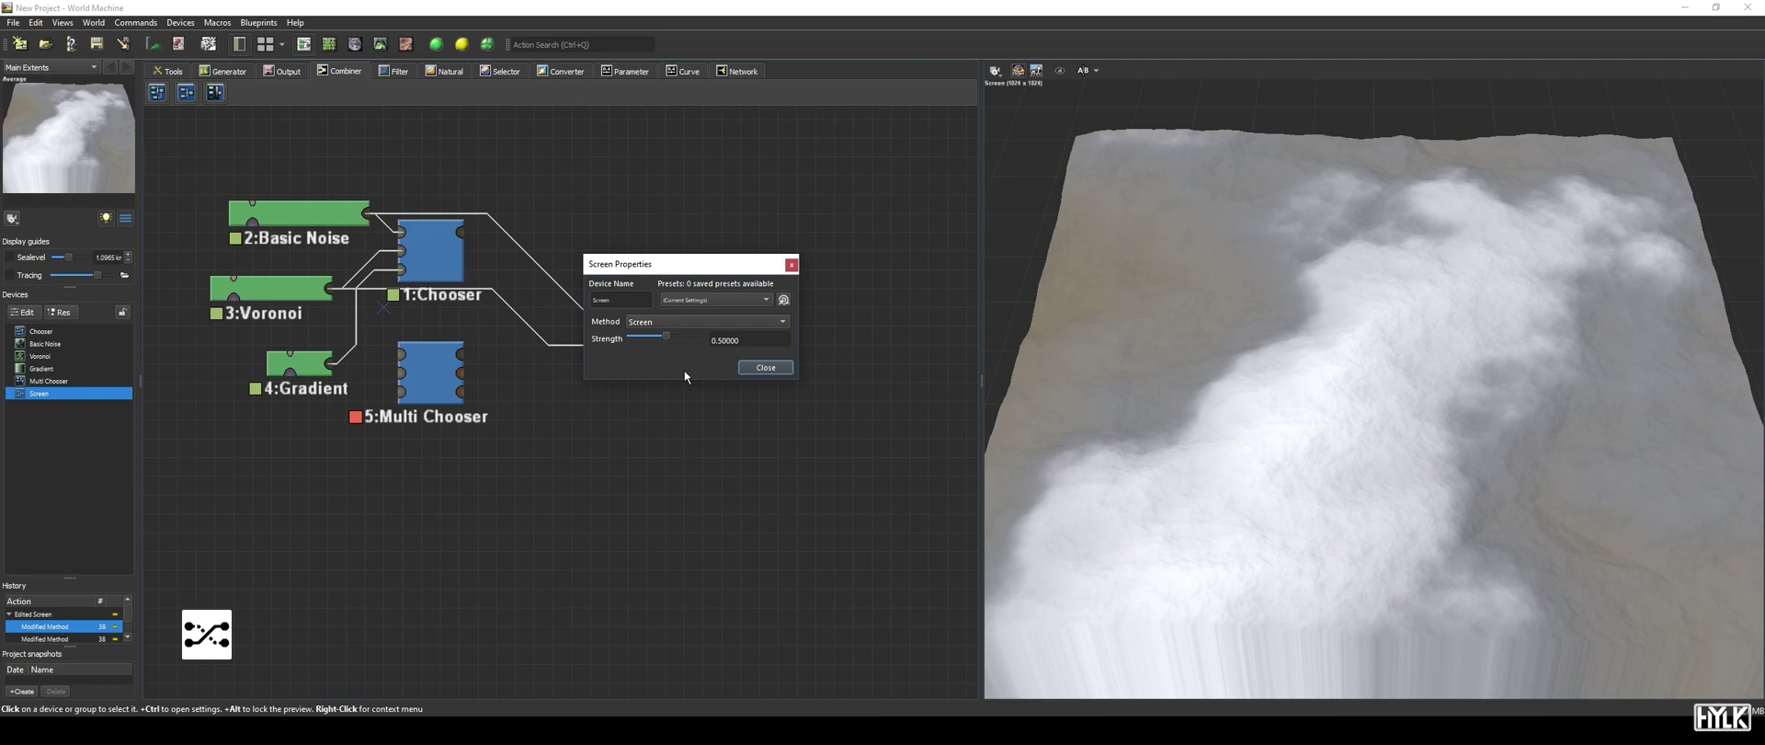
click(680, 322)
click(681, 340)
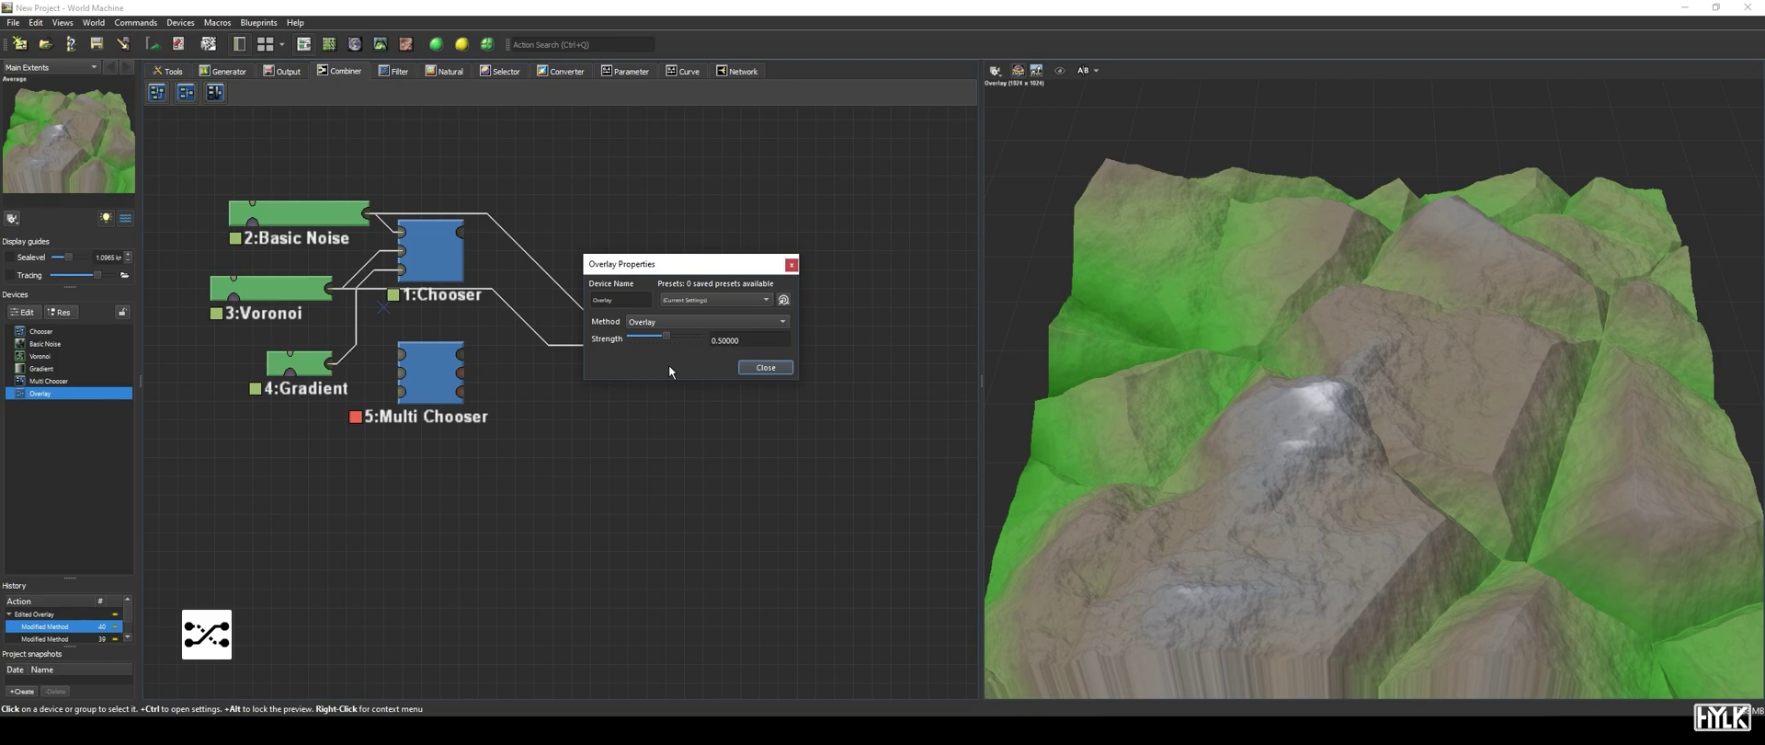
Preview Max blending on the combiner, then switch it to Min at strength 0.5.
click(685, 321)
click(691, 333)
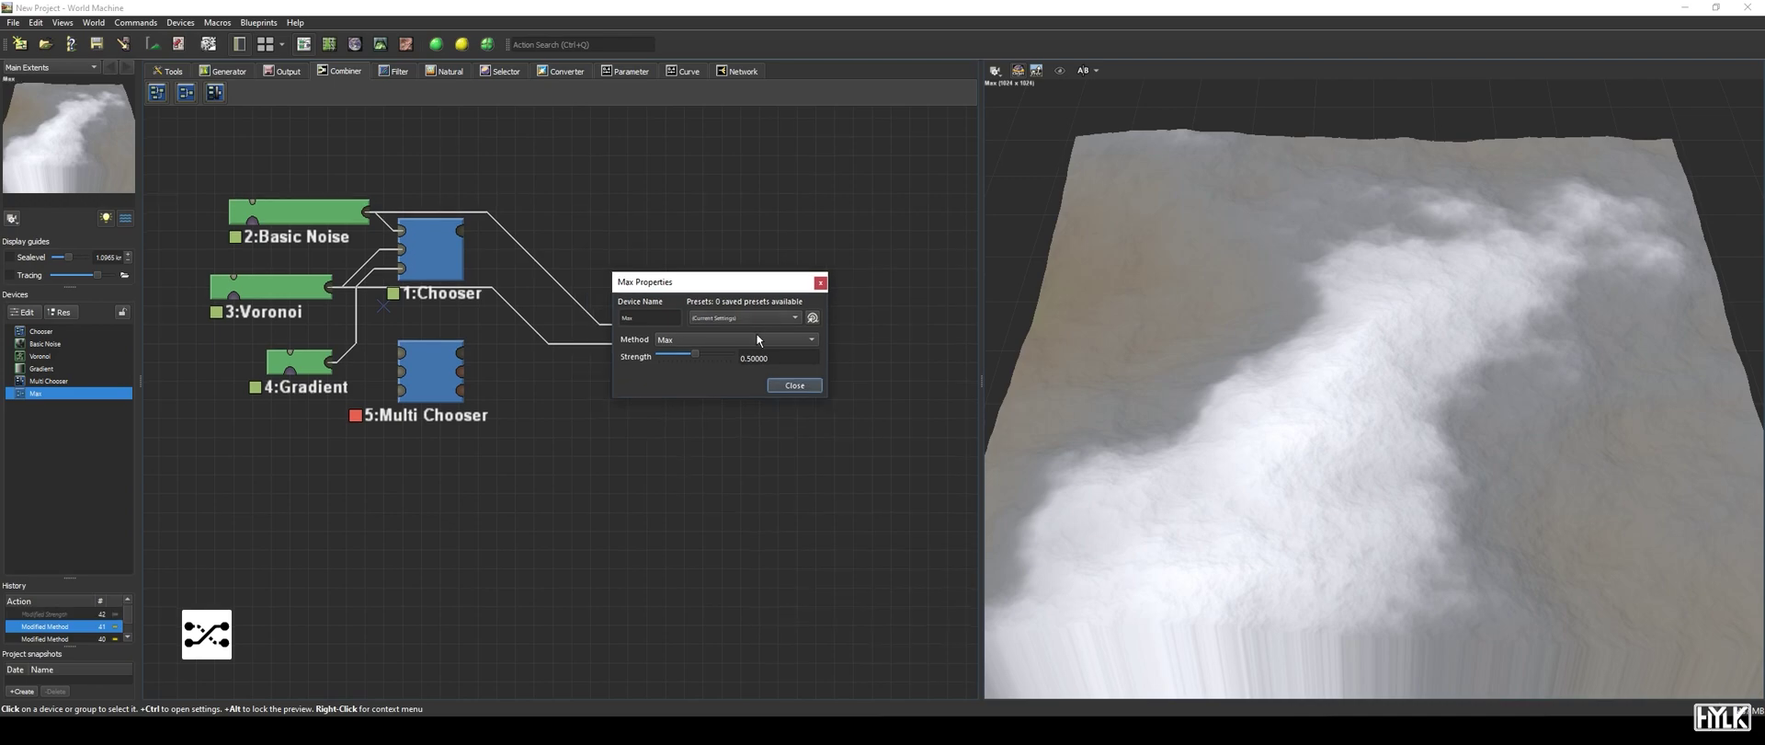
click(756, 338)
click(736, 348)
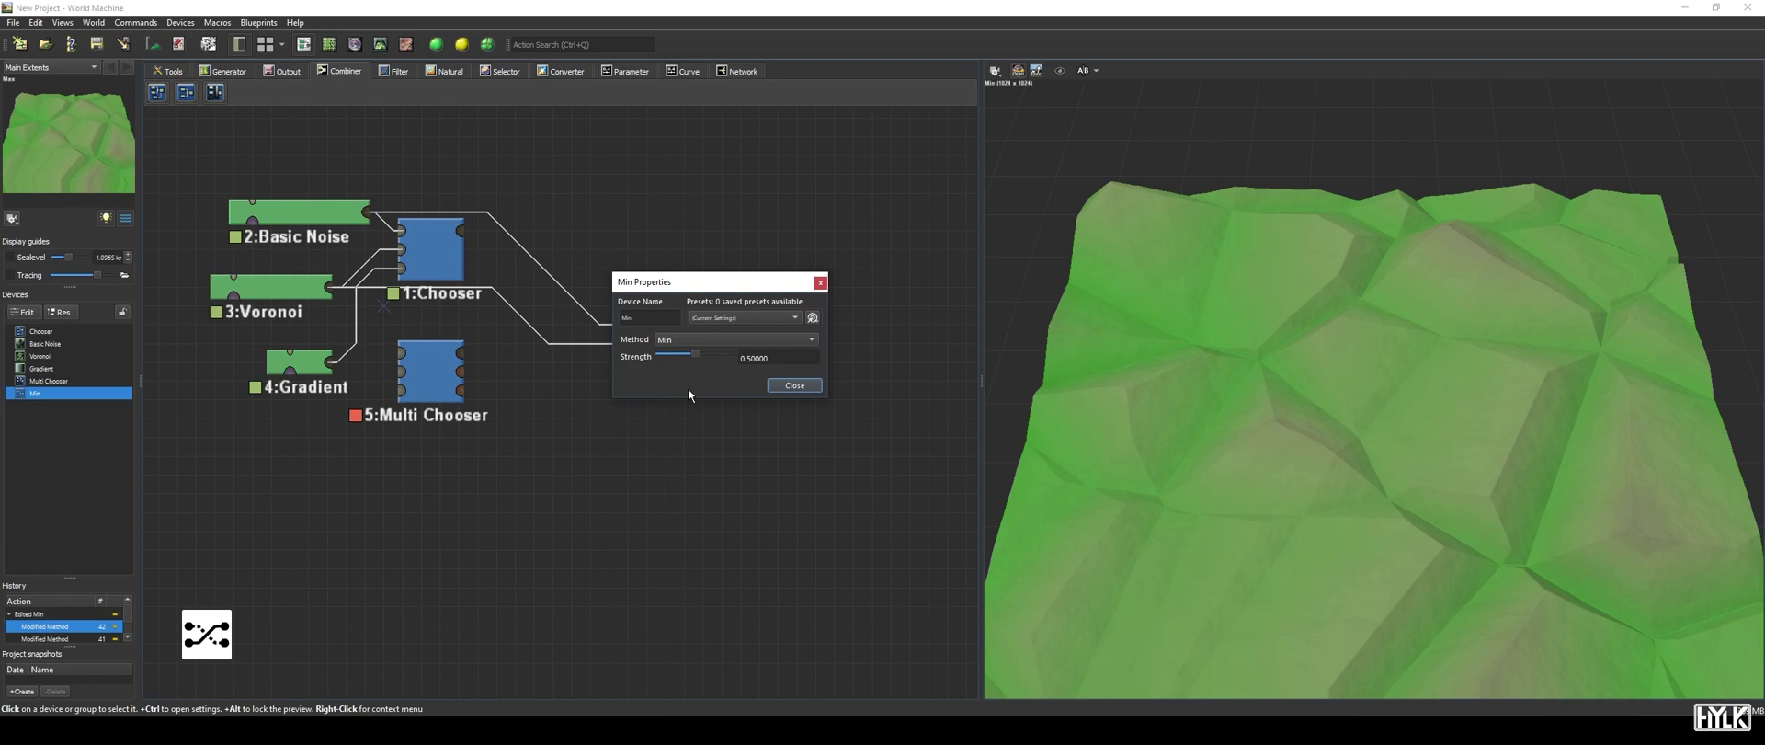
Try Power as the combiner's blend method, then change it to Root at strength 0.5.
click(720, 344)
click(710, 371)
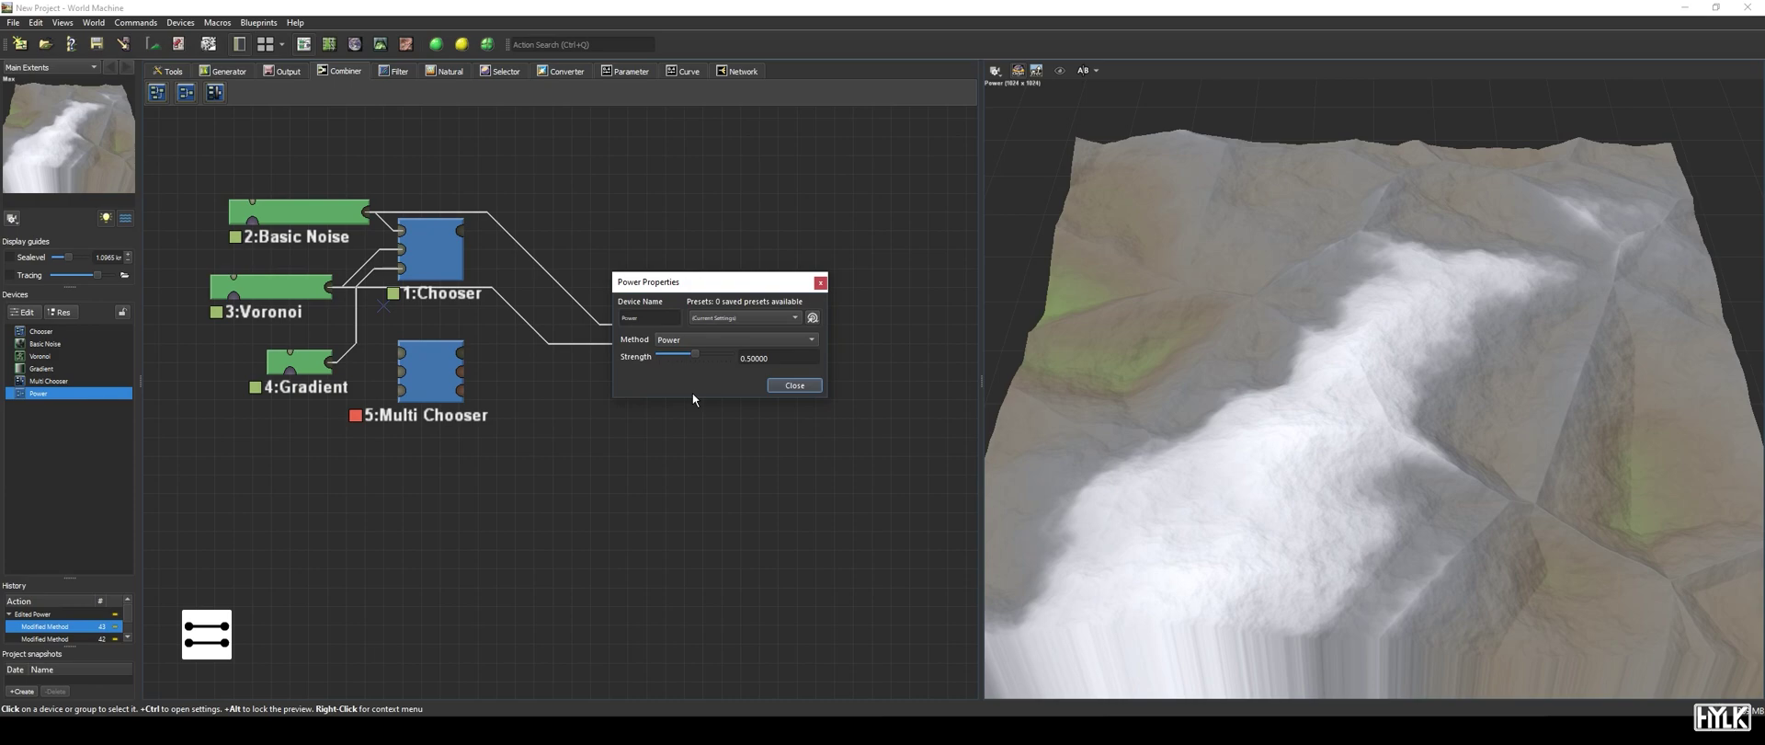
click(704, 342)
click(704, 357)
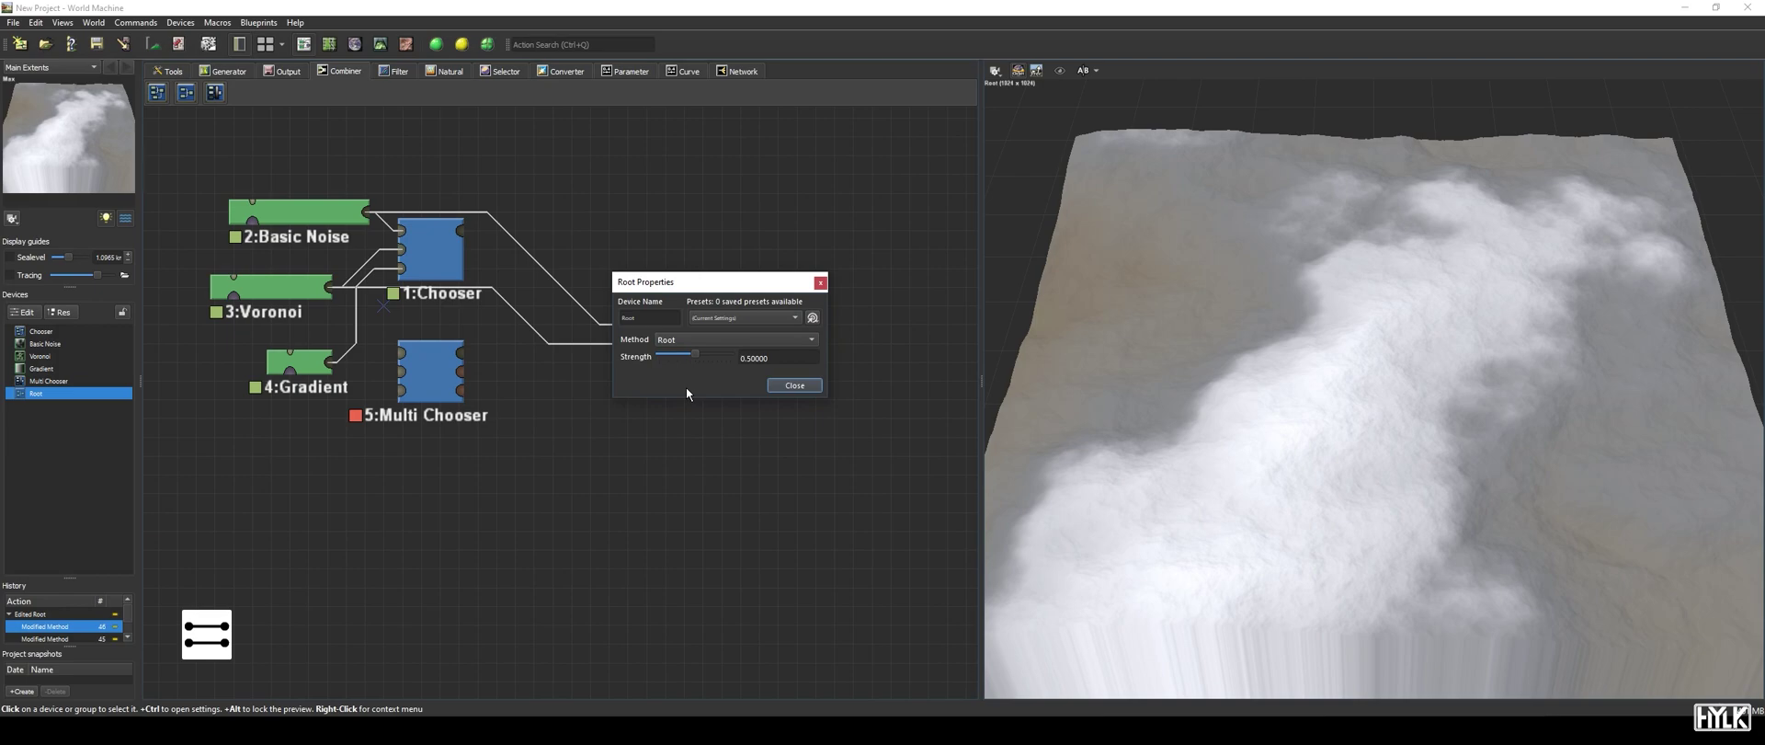
Preview Extract Differences on the combiner, then switch to Detail with Differences at strength 0.5.
click(700, 339)
click(699, 353)
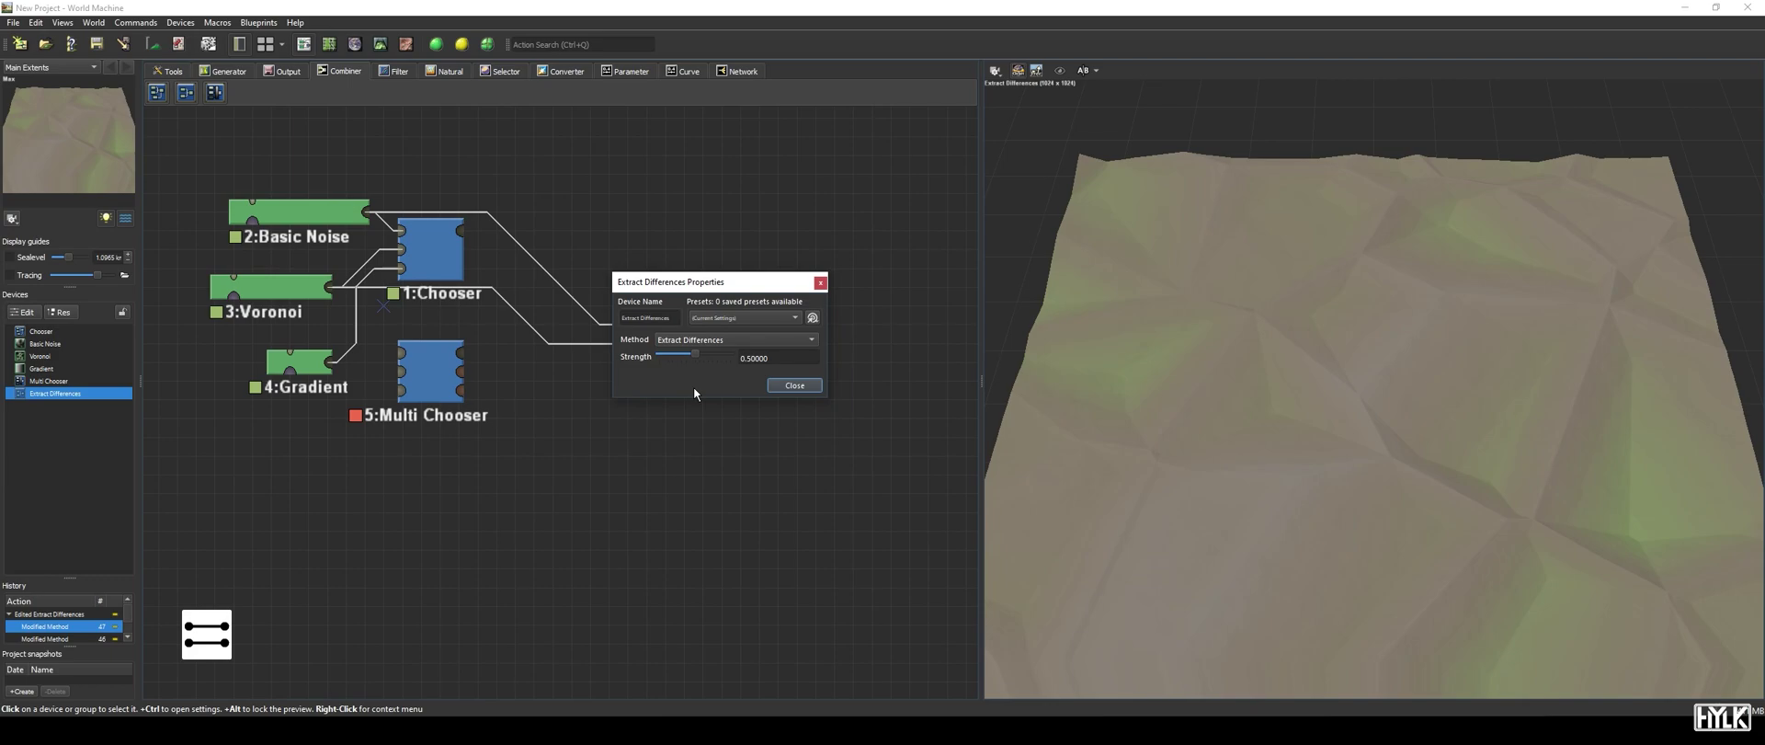
click(704, 339)
click(706, 356)
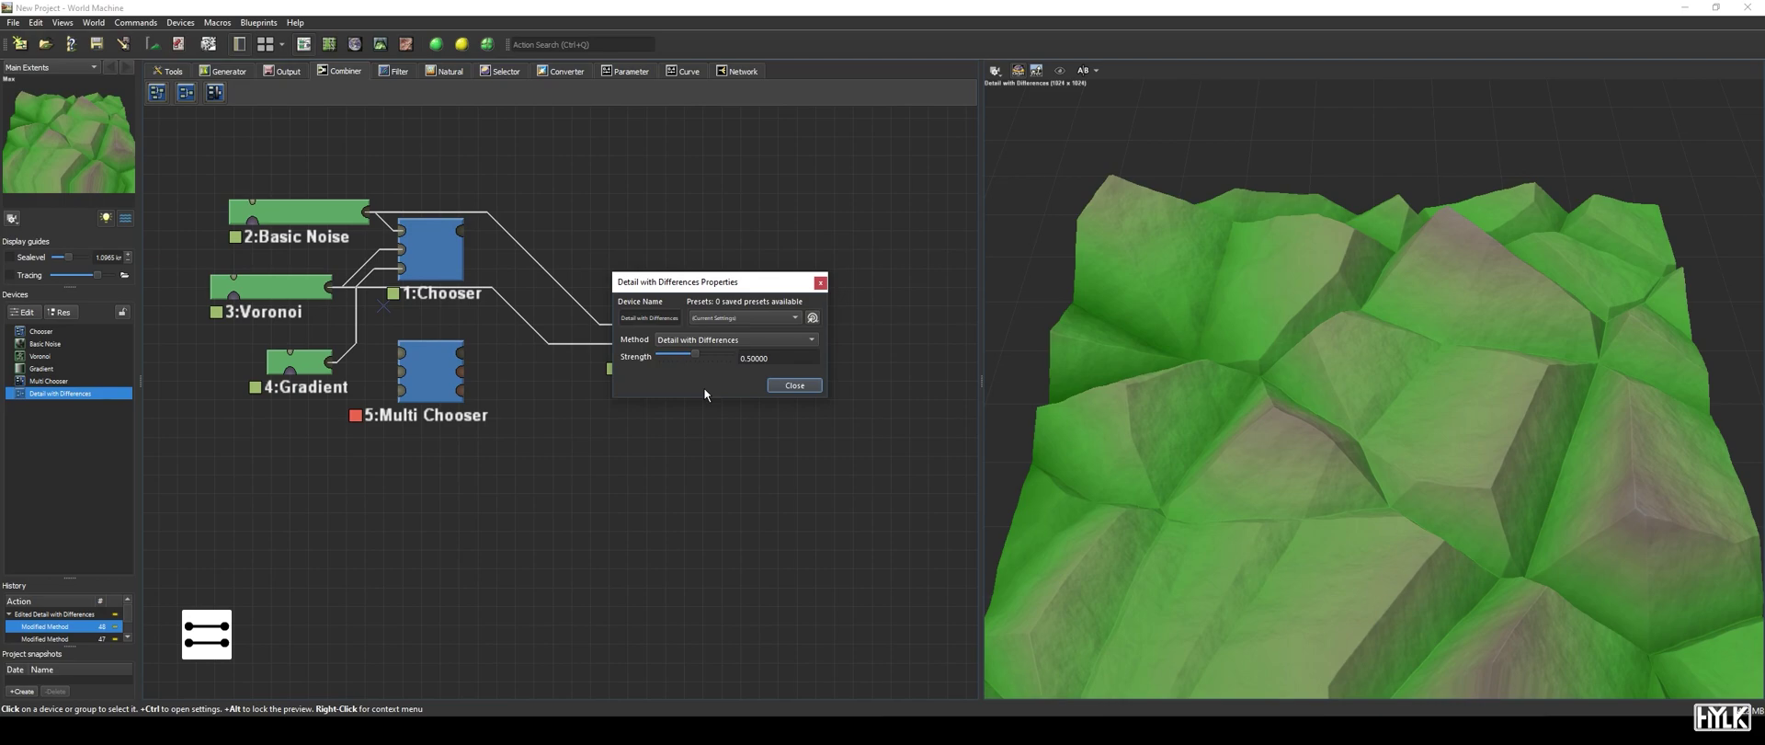
click(702, 340)
click(700, 359)
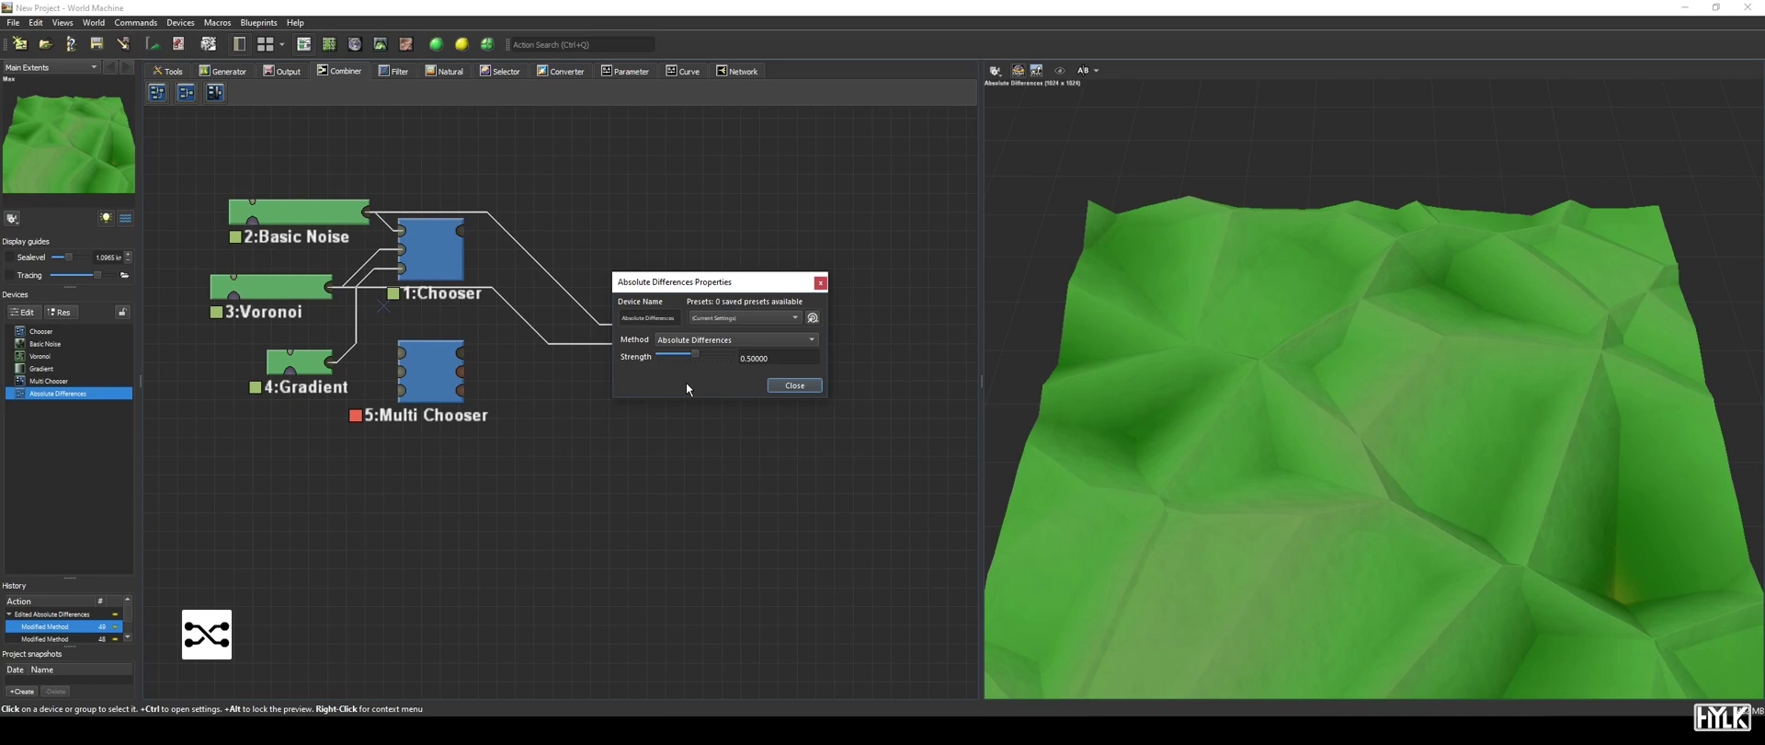